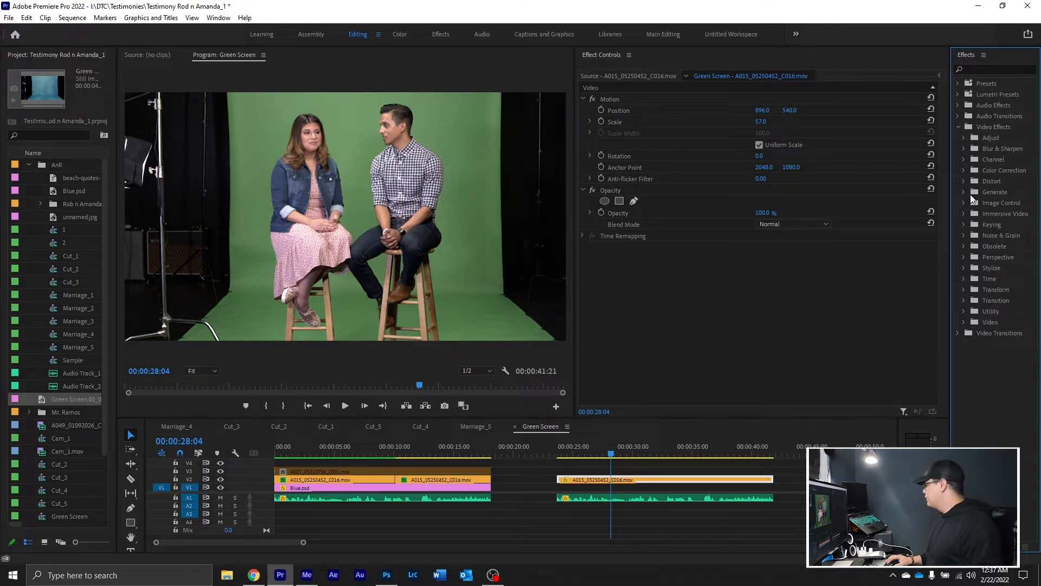
Apply the Lumetri Color effect to the selected green screen clip and expand its Basic Correction, Creative and Curves sections
{"action": "left_click", "coordinate": [965, 170]}
{"action": "left_click_drag", "start_coordinate": [1001, 211], "coordinate": [747, 288]}
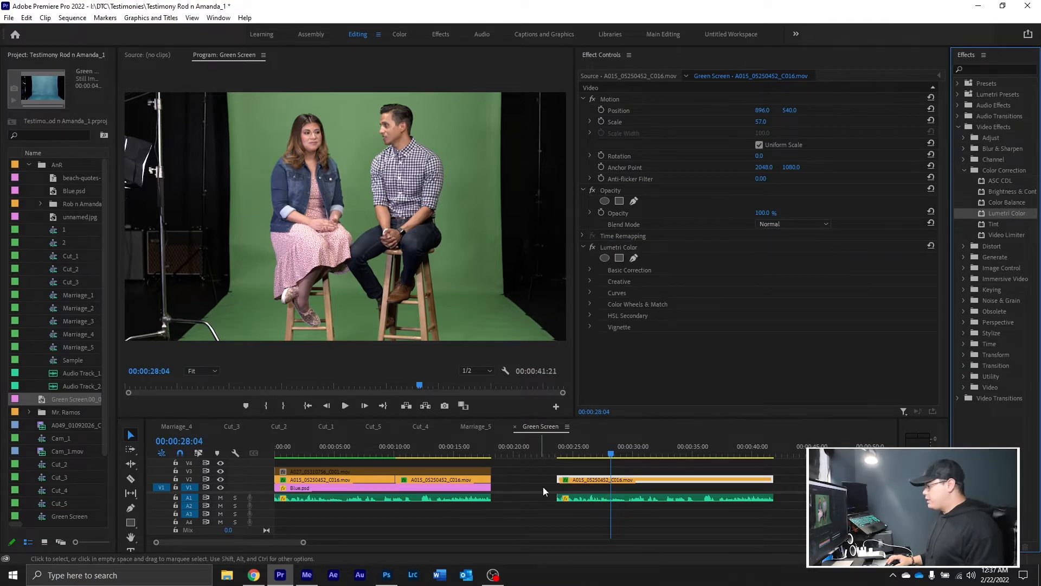
{"action": "left_click", "coordinate": [591, 293]}
{"action": "left_click", "coordinate": [590, 281]}
{"action": "left_click", "coordinate": [590, 269]}
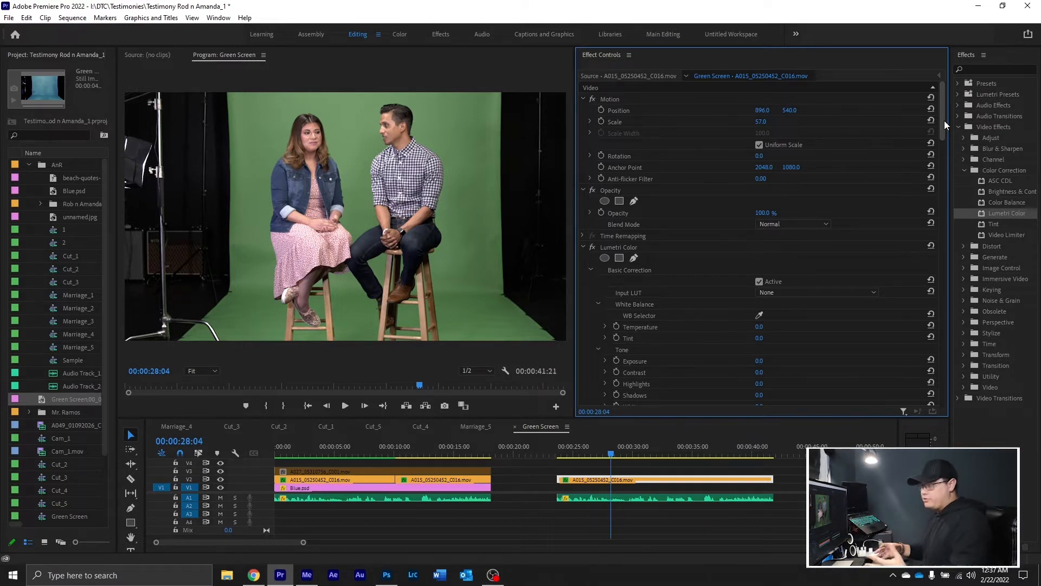
Adjust the green, blue and white RGB curves slightly just above their midpoints, lifting the green curve a little
{"action": "left_click_drag", "start_coordinate": [945, 118], "coordinate": [937, 217]}
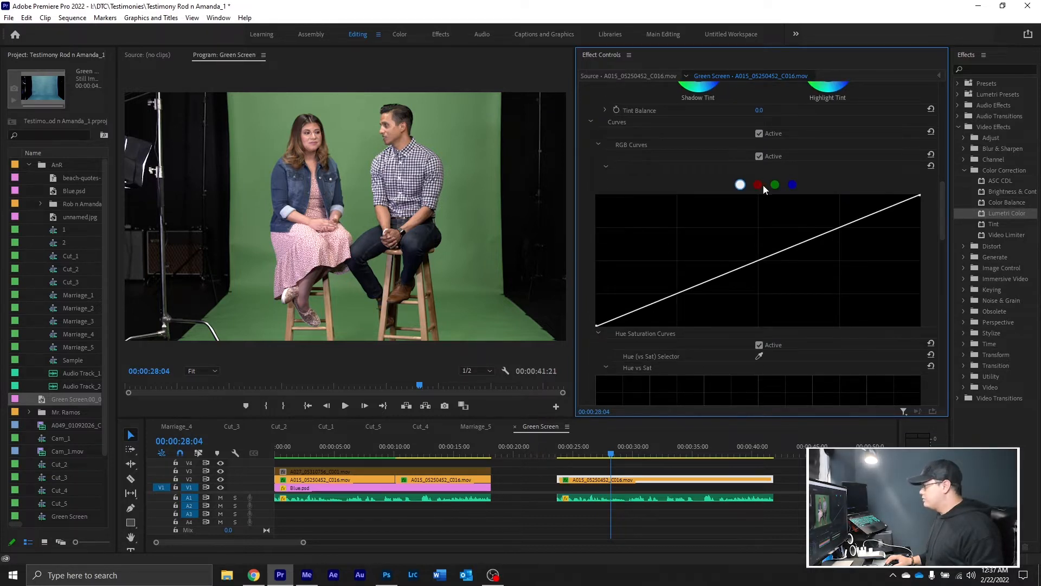
{"action": "left_click", "coordinate": [778, 185]}
{"action": "left_click_drag", "start_coordinate": [780, 251], "coordinate": [778, 249]}
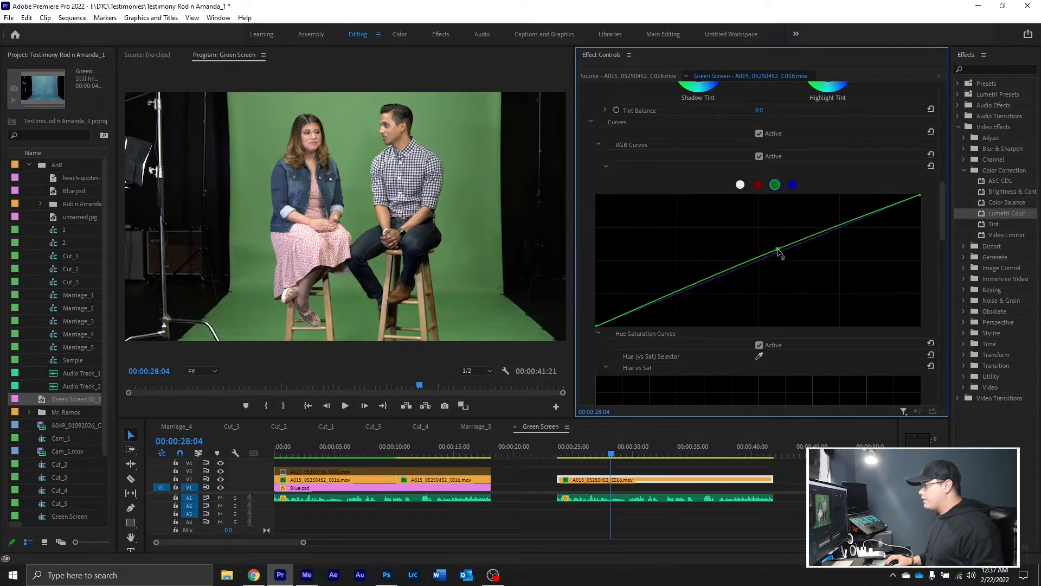
{"action": "left_click", "coordinate": [792, 185]}
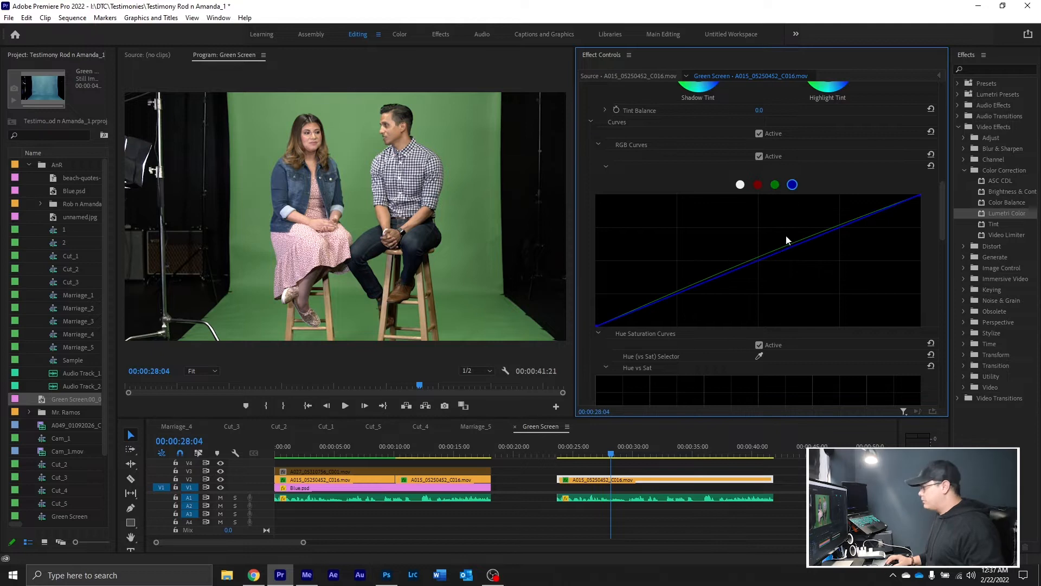
{"action": "mouse_move", "coordinate": [785, 249]}
{"action": "left_mouse_down"}
{"action": "mouse_move", "coordinate": [795, 288]}
{"action": "mouse_move", "coordinate": [778, 248]}
{"action": "left_mouse_up"}
{"action": "left_click", "coordinate": [757, 184]}
{"action": "left_click", "coordinate": [740, 184]}
{"action": "left_click", "coordinate": [781, 253]}
Set the Basic Correction tone values to Blacks about -4.9, Whites about 0.2 and Shadows about -13.4
{"action": "left_click_drag", "start_coordinate": [943, 217], "coordinate": [946, 151]}
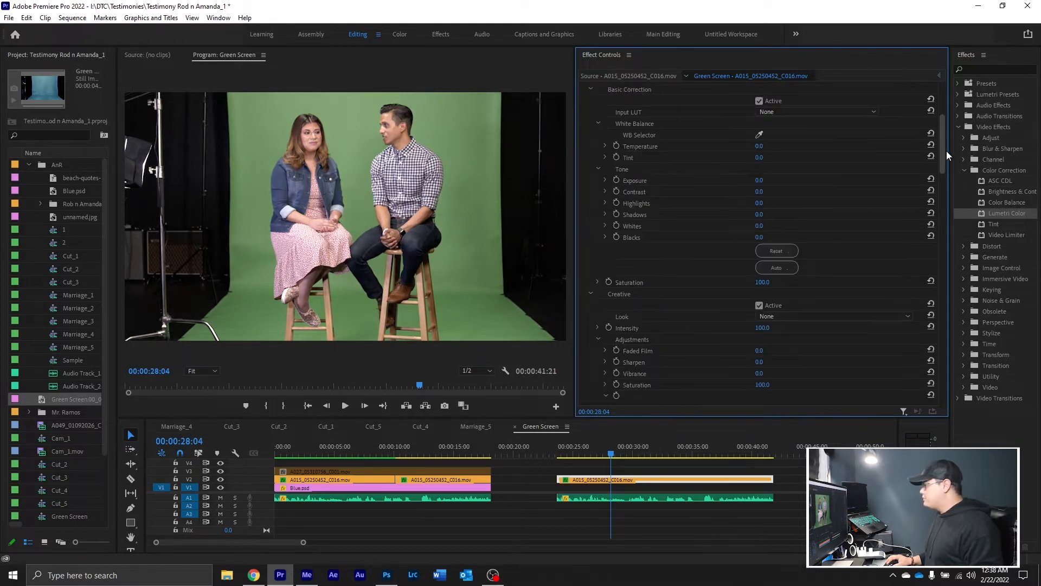
{"action": "left_click", "coordinate": [605, 179]}
{"action": "left_click", "coordinate": [604, 212]}
{"action": "left_click", "coordinate": [605, 245]}
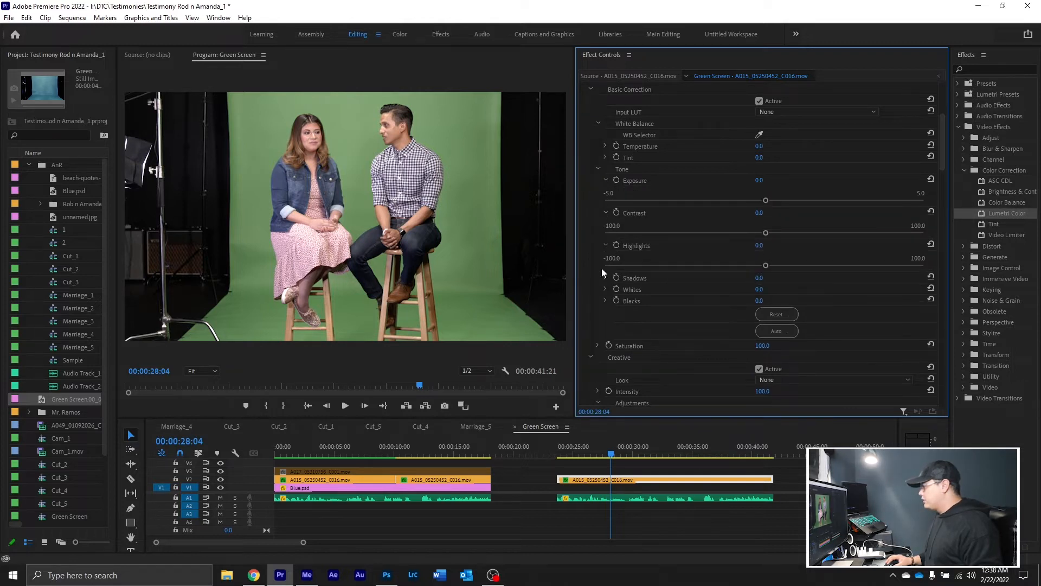
{"action": "left_click", "coordinate": [605, 278]}
{"action": "left_click", "coordinate": [605, 310]}
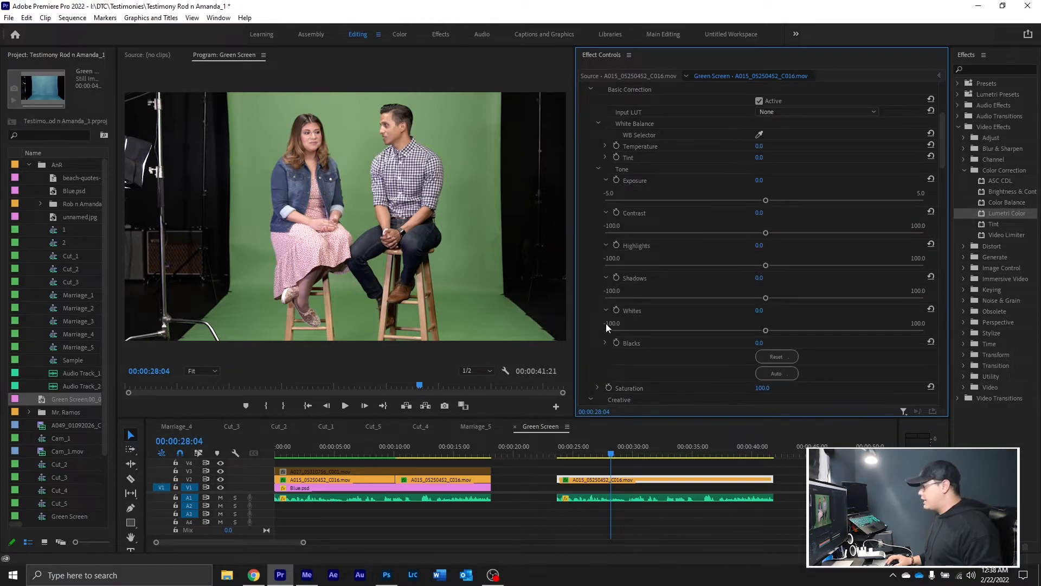
{"action": "left_click", "coordinate": [605, 343]}
{"action": "left_click_drag", "start_coordinate": [766, 362], "coordinate": [756, 364]}
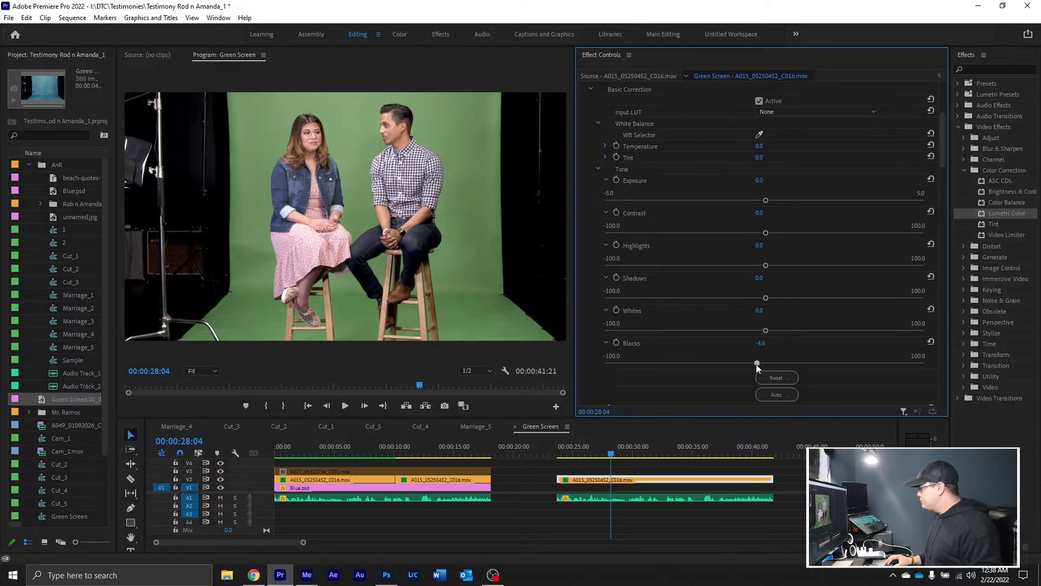
{"action": "left_click_drag", "start_coordinate": [730, 328], "coordinate": [763, 328]}
{"action": "left_click", "coordinate": [751, 298]}
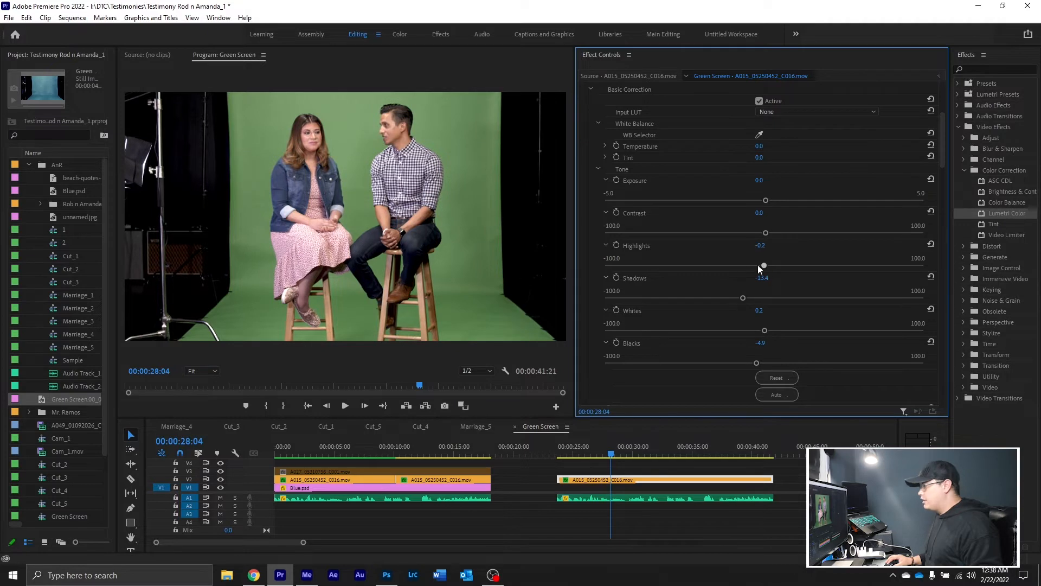
Raise Highlights to about 10.7 and Contrast to about 9.0 in the Basic Correction tone settings
{"action": "left_click", "coordinate": [773, 265]}
{"action": "left_click_drag", "start_coordinate": [765, 230], "coordinate": [798, 226]}
{"action": "left_click", "coordinate": [768, 232]}
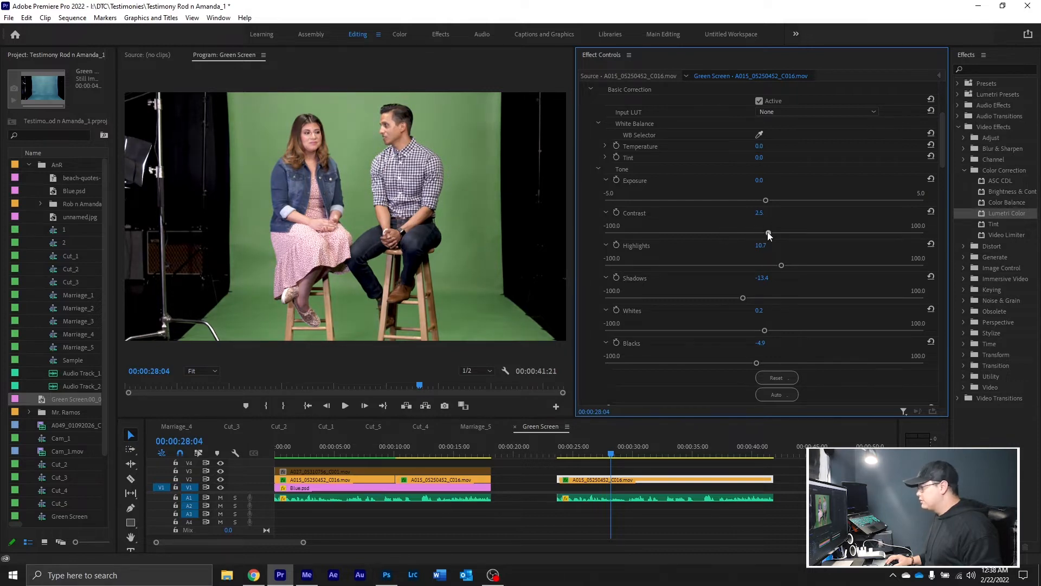
Shift the white balance to a Temperature of about -2.9 and a Tint of about -9.3
{"action": "left_click", "coordinate": [605, 158]}
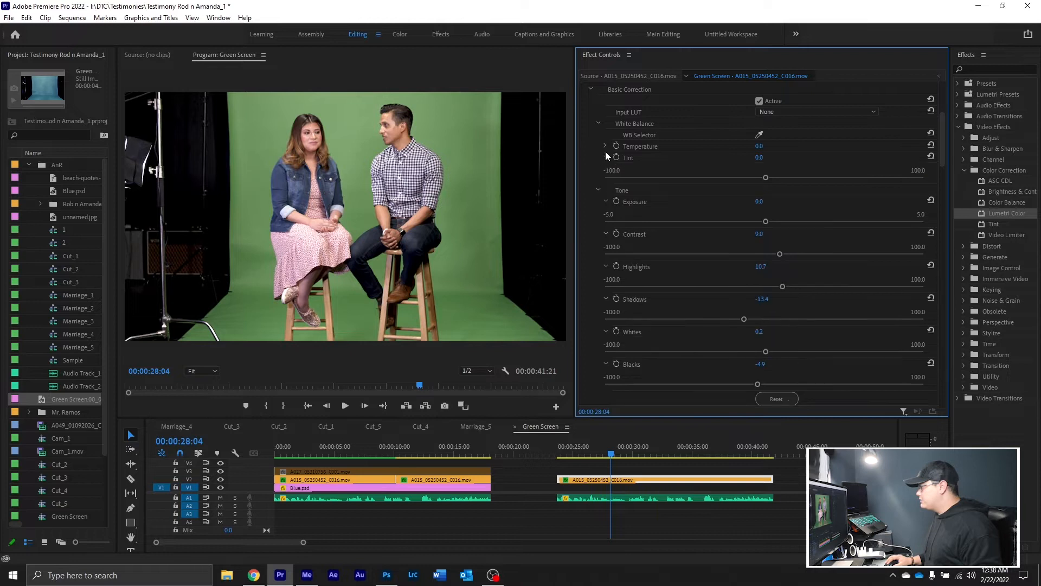
{"action": "left_click", "coordinate": [605, 146]}
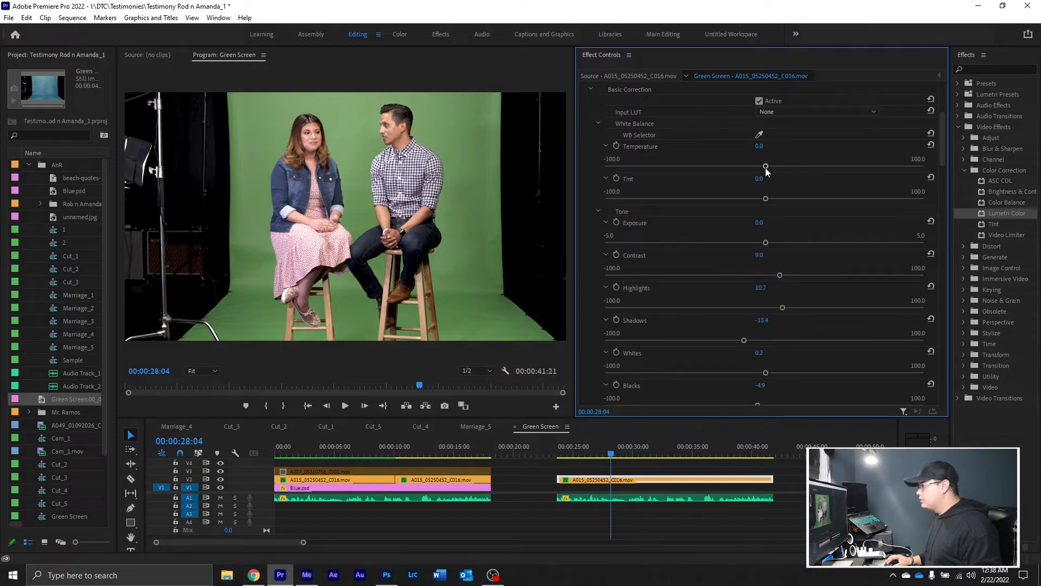
{"action": "left_click_drag", "start_coordinate": [766, 169], "coordinate": [743, 164]}
{"action": "left_click", "coordinate": [755, 166]}
{"action": "mouse_move", "coordinate": [771, 166]}
{"action": "left_mouse_down"}
{"action": "mouse_move", "coordinate": [787, 165]}
{"action": "mouse_move", "coordinate": [759, 165]}
{"action": "left_mouse_up"}
Turn Lumetri Color off and on again to check the basic correction against the original clip
{"action": "scroll", "coordinate": [600, 135], "scroll_direction": "up", "scroll_amount": 1}
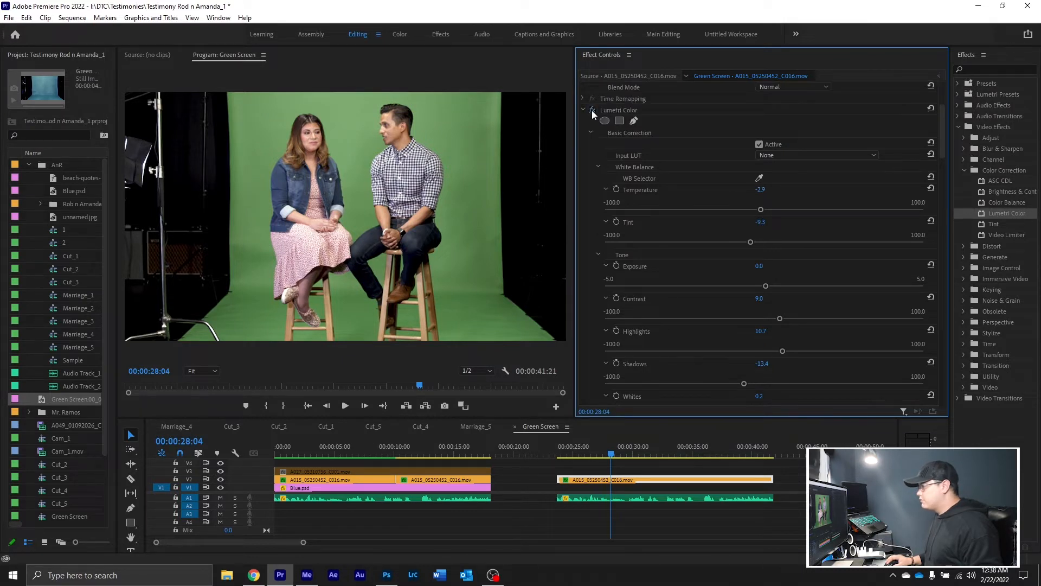
{"action": "left_click", "coordinate": [591, 110]}
{"action": "left_click", "coordinate": [591, 110]}
Raise Vibrance to about 32.8 in the Creative adjustments of Lumetri Color
{"action": "scroll", "coordinate": [600, 268], "scroll_direction": "down", "scroll_amount": 6}
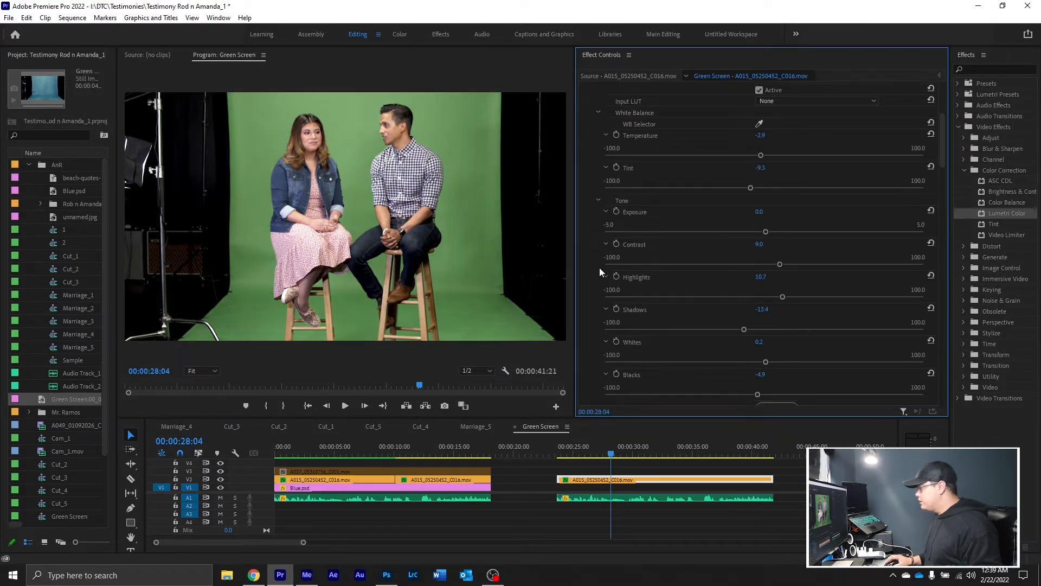
{"action": "scroll", "coordinate": [593, 287], "scroll_direction": "down", "scroll_amount": 2}
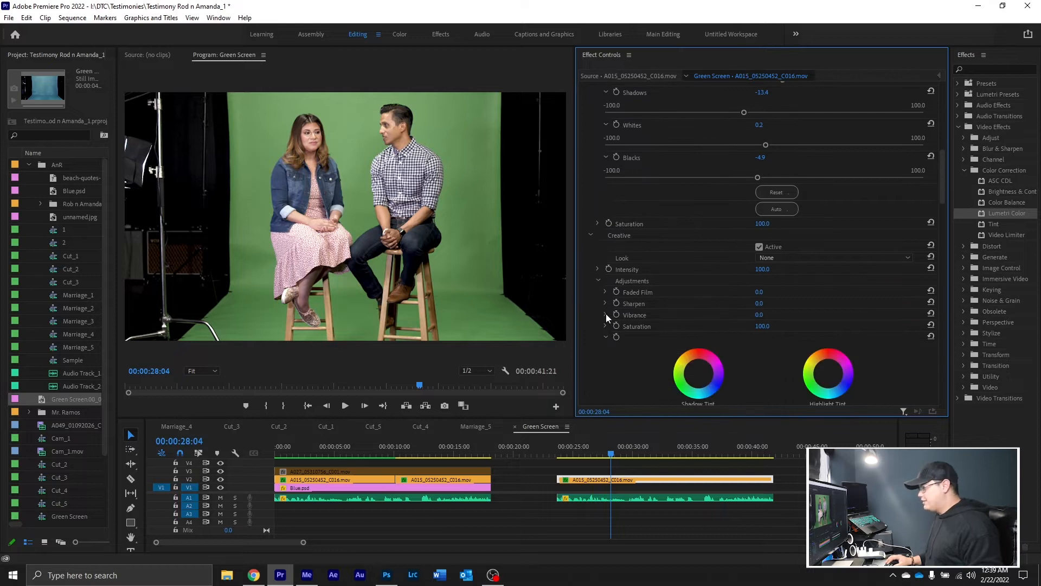
{"action": "left_click", "coordinate": [606, 315]}
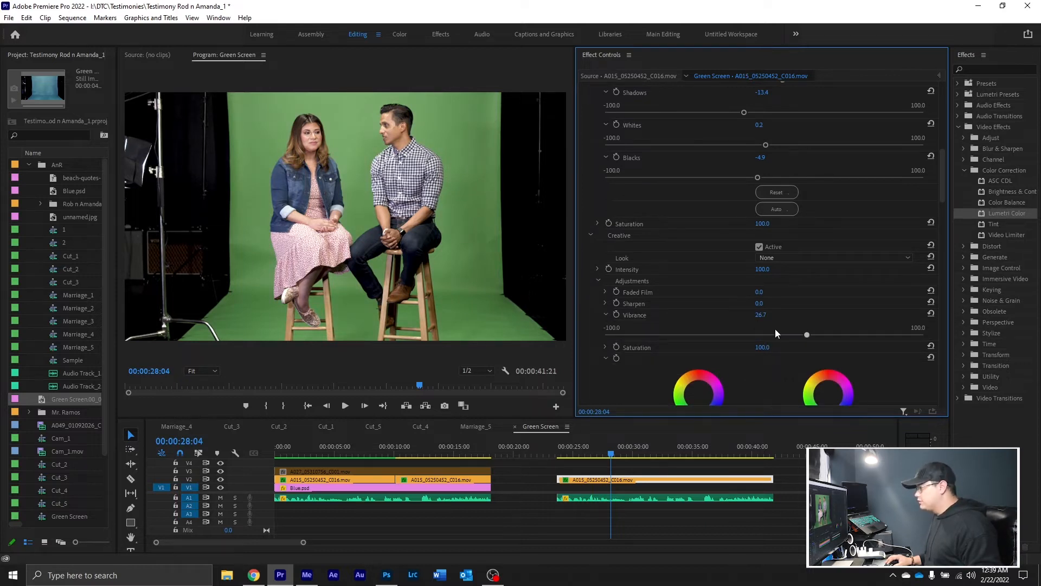
Apply the creative look Fuji ETERNA 250D Fuji 3510 (by Adobe) and reduce its Intensity to about 23.7
{"action": "scroll", "coordinate": [621, 311], "scroll_direction": "down", "scroll_amount": 2}
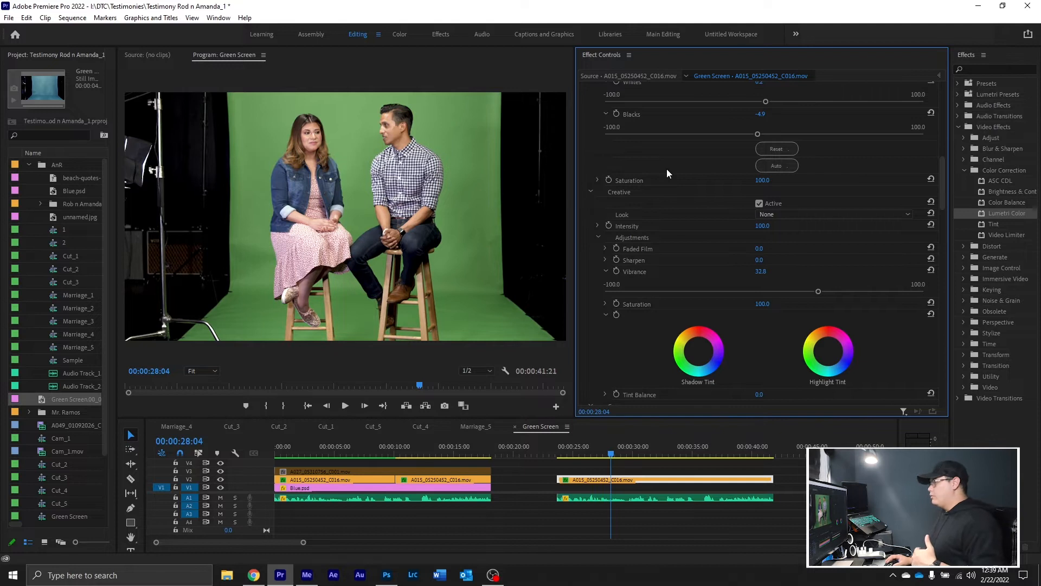
{"action": "left_click", "coordinate": [776, 214]}
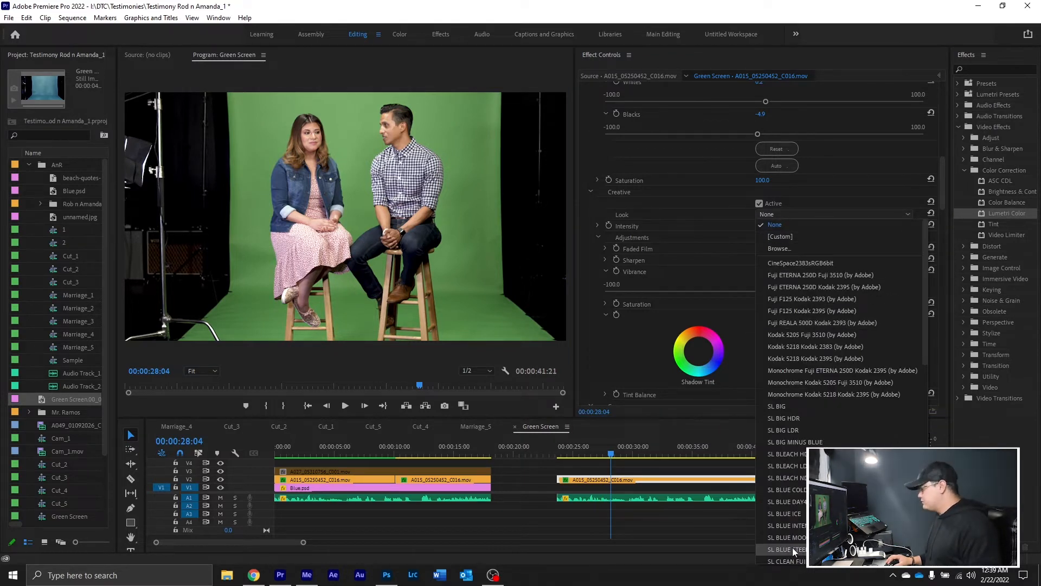
{"action": "left_click", "coordinate": [812, 278]}
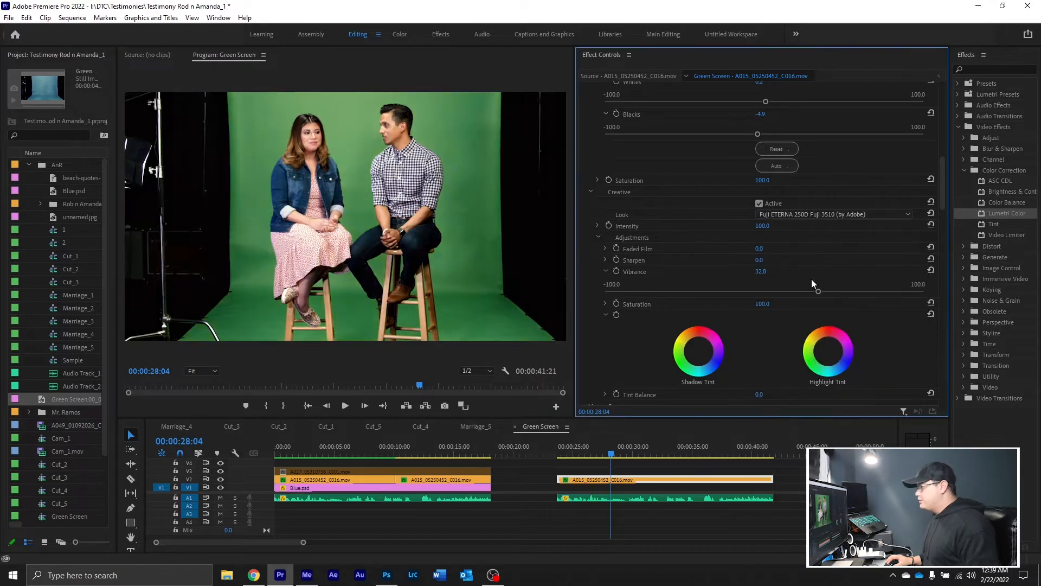
{"action": "left_click", "coordinate": [597, 225]}
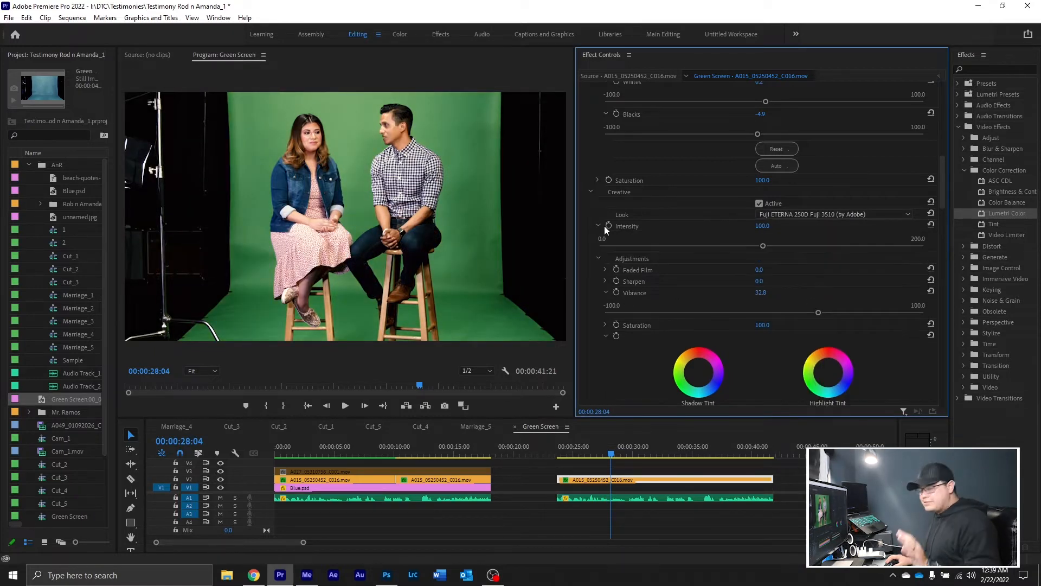
{"action": "left_click_drag", "start_coordinate": [615, 244], "coordinate": [608, 244]}
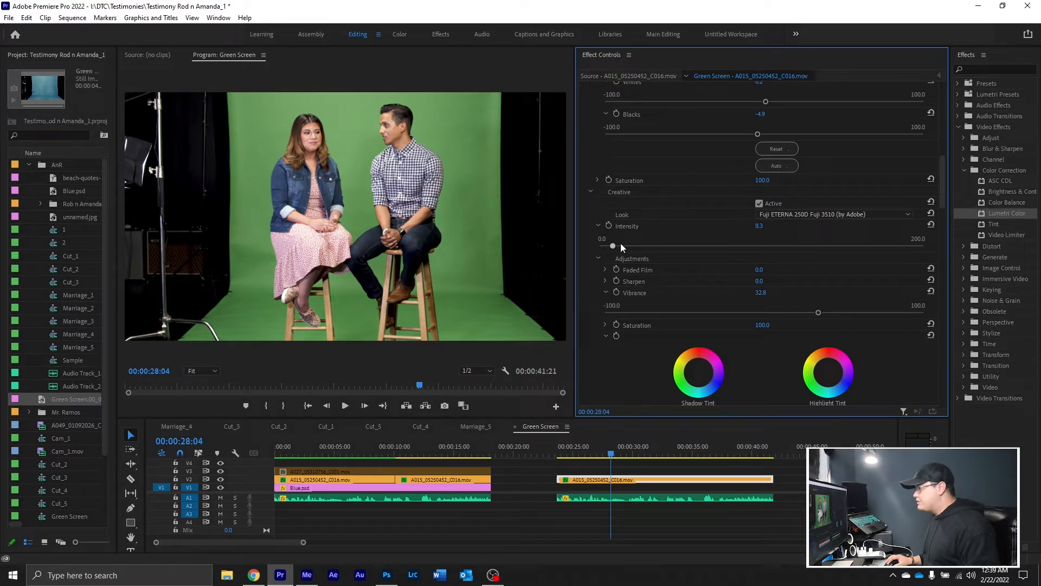
{"action": "left_click", "coordinate": [621, 244]}
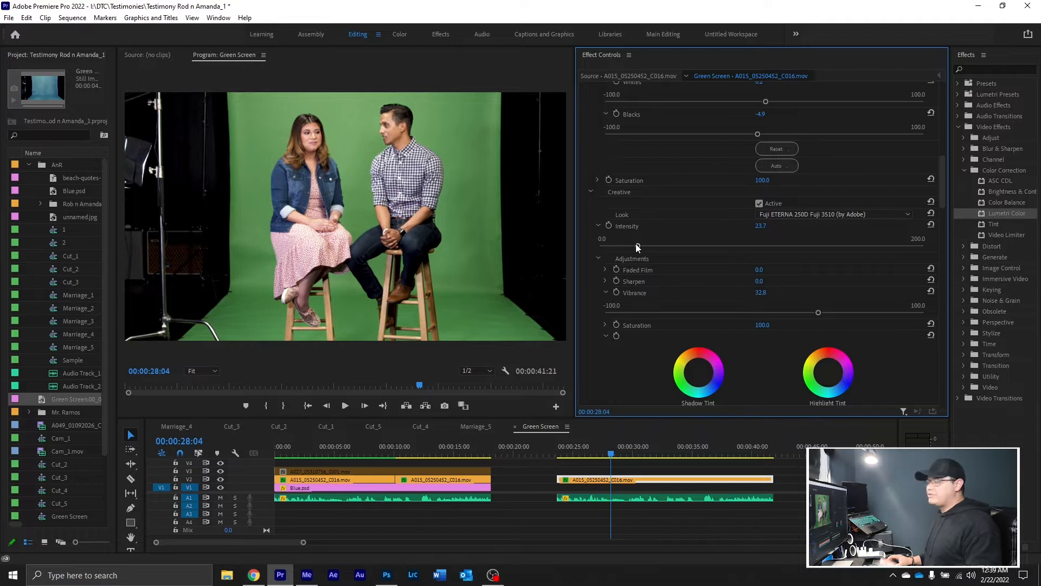
Compare the clip with and without the full Lumetri Color grade, leaving the effect enabled
{"action": "scroll", "coordinate": [636, 243], "scroll_direction": "up", "scroll_amount": 4}
{"action": "scroll", "coordinate": [636, 243], "scroll_direction": "up", "scroll_amount": 12}
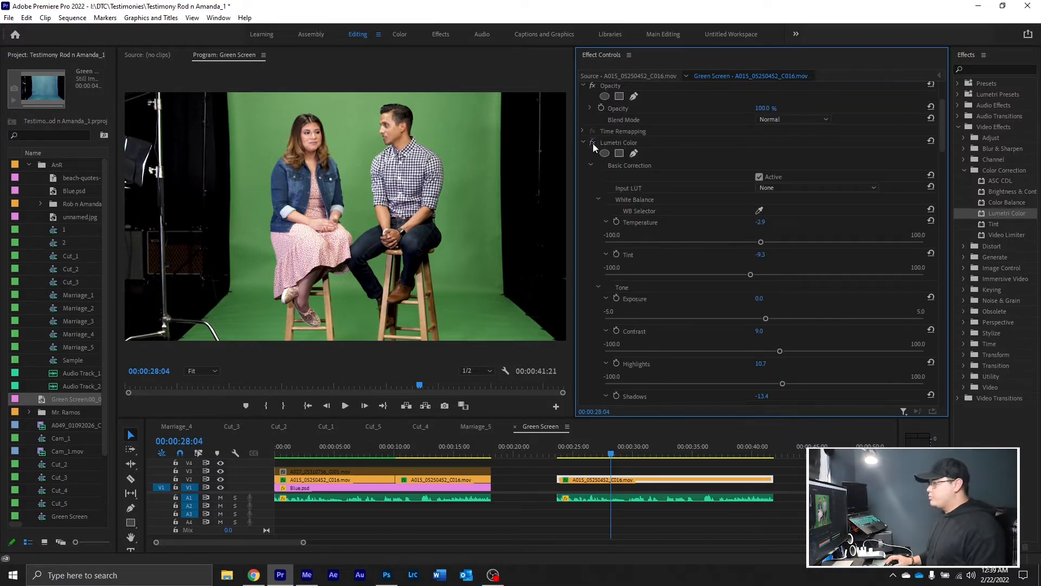
{"action": "left_click", "coordinate": [593, 143]}
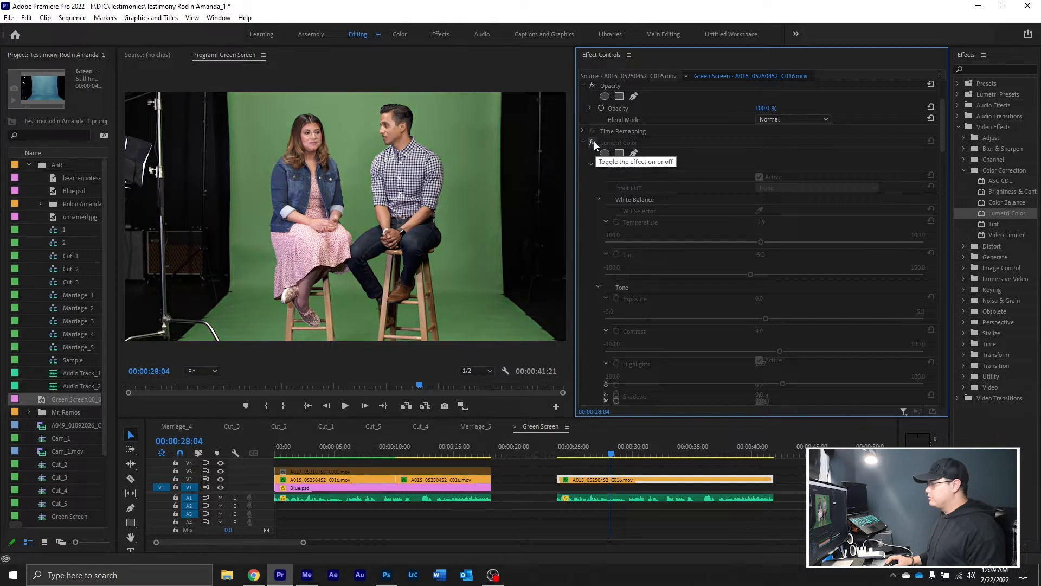
{"action": "left_click", "coordinate": [594, 142]}
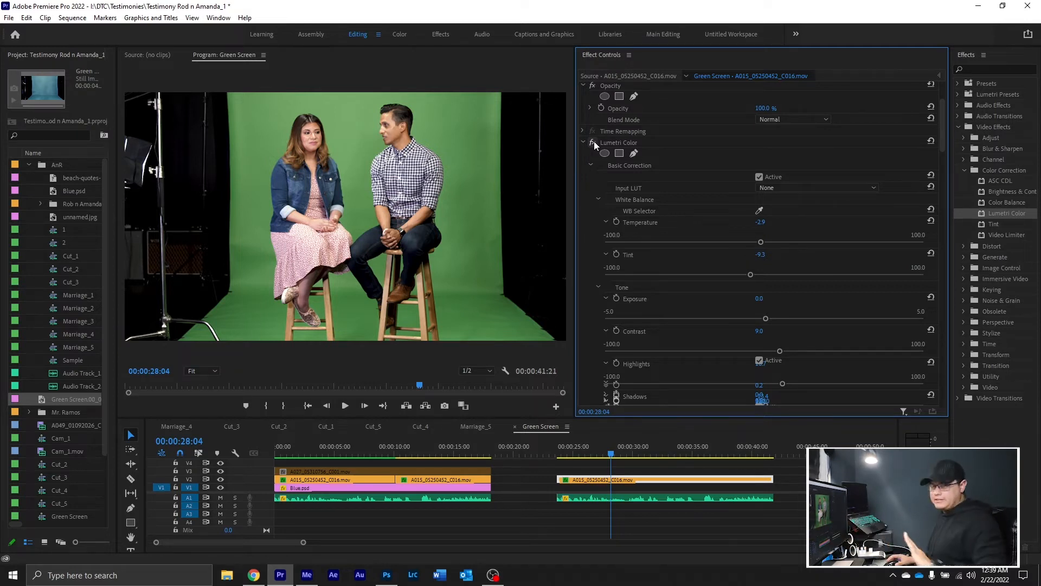
{"action": "left_click", "coordinate": [582, 142]}
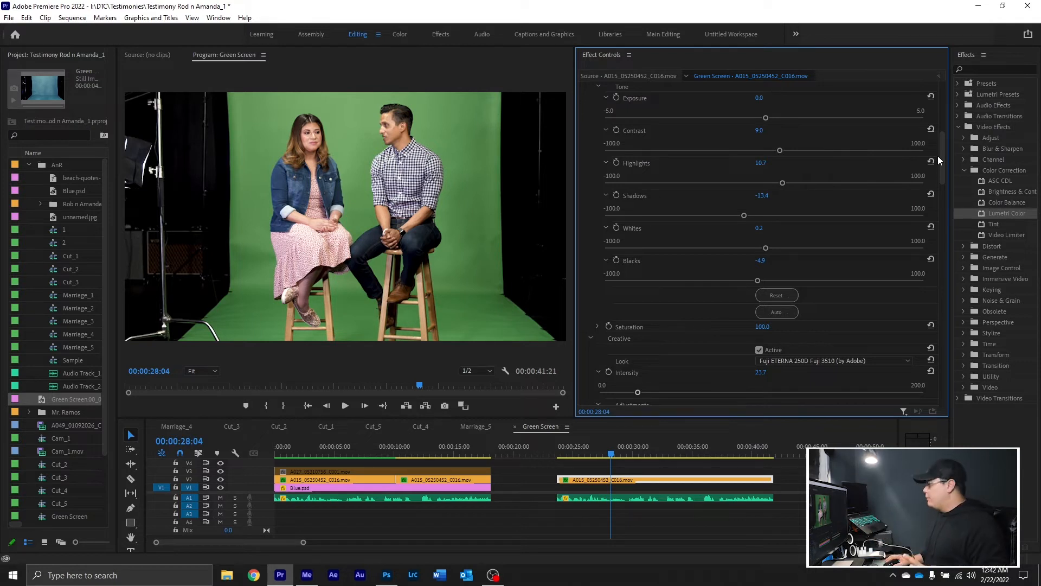
Set the HSL Secondary key color by sampling the green backdrop beside the seated man, and enable Show Mask
{"action": "left_click_drag", "start_coordinate": [944, 145], "coordinate": [945, 404]}
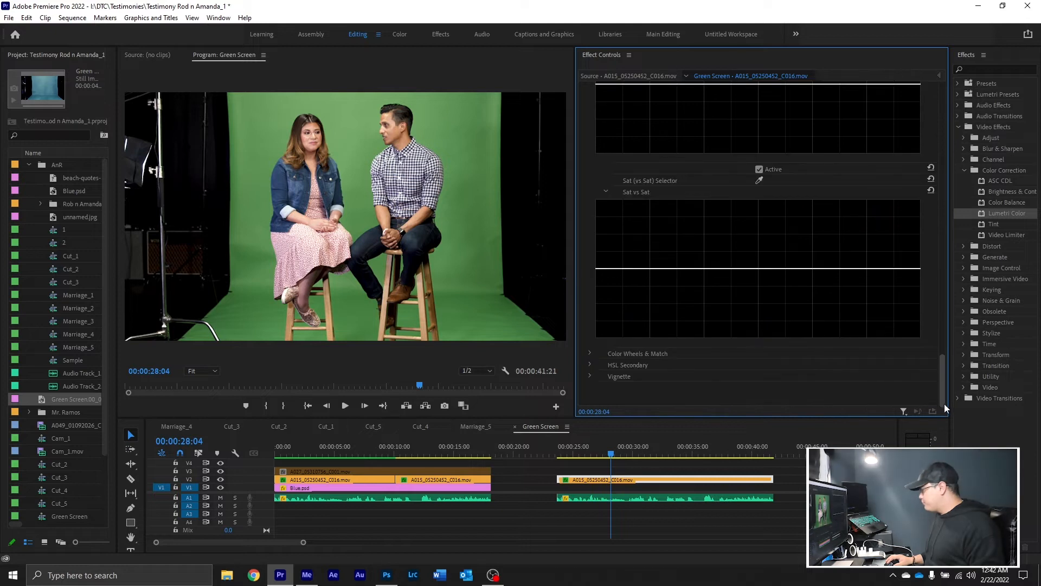
{"action": "left_click", "coordinate": [589, 364]}
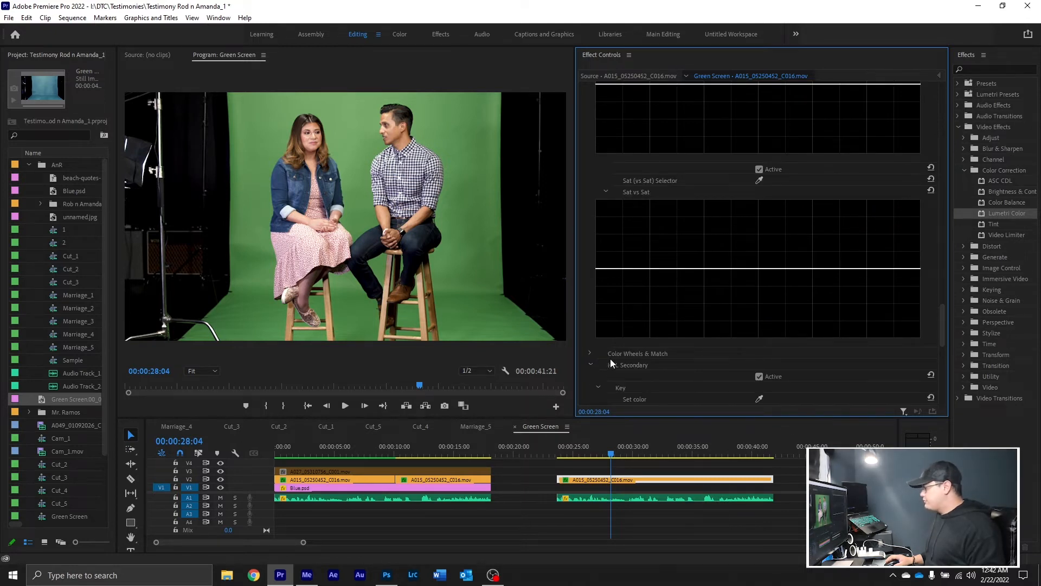
{"action": "scroll", "coordinate": [610, 359], "scroll_direction": "down", "scroll_amount": 1}
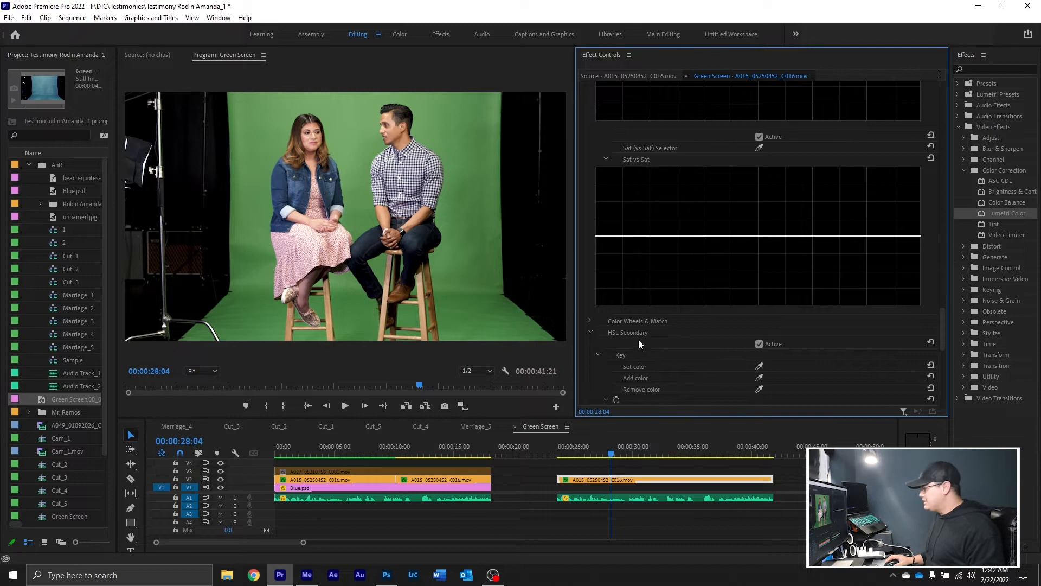
{"action": "scroll", "coordinate": [639, 339], "scroll_direction": "down", "scroll_amount": 2}
{"action": "scroll", "coordinate": [649, 265], "scroll_direction": "down", "scroll_amount": 1}
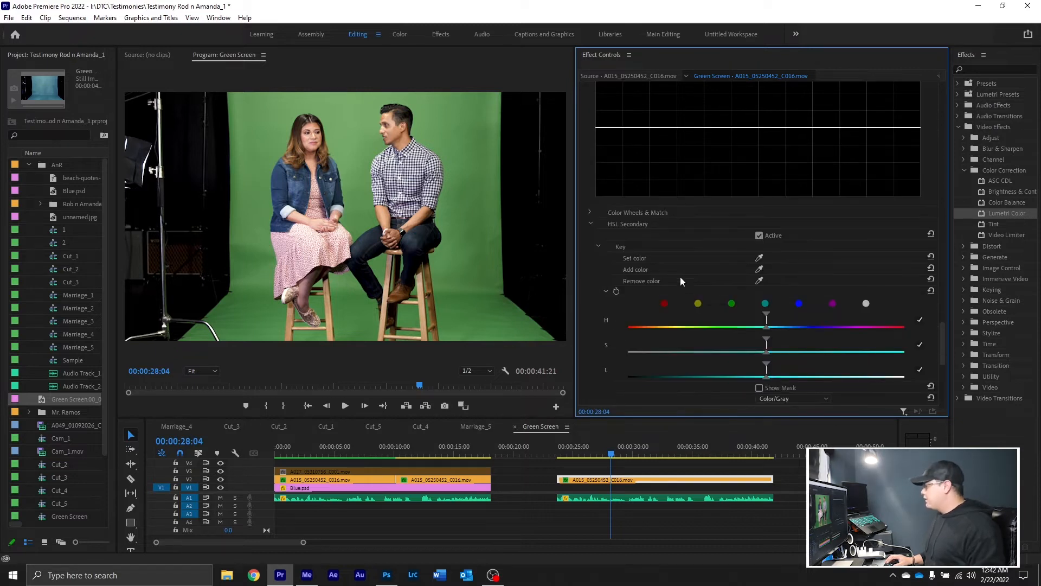
{"action": "scroll", "coordinate": [594, 259], "scroll_direction": "down", "scroll_amount": 1}
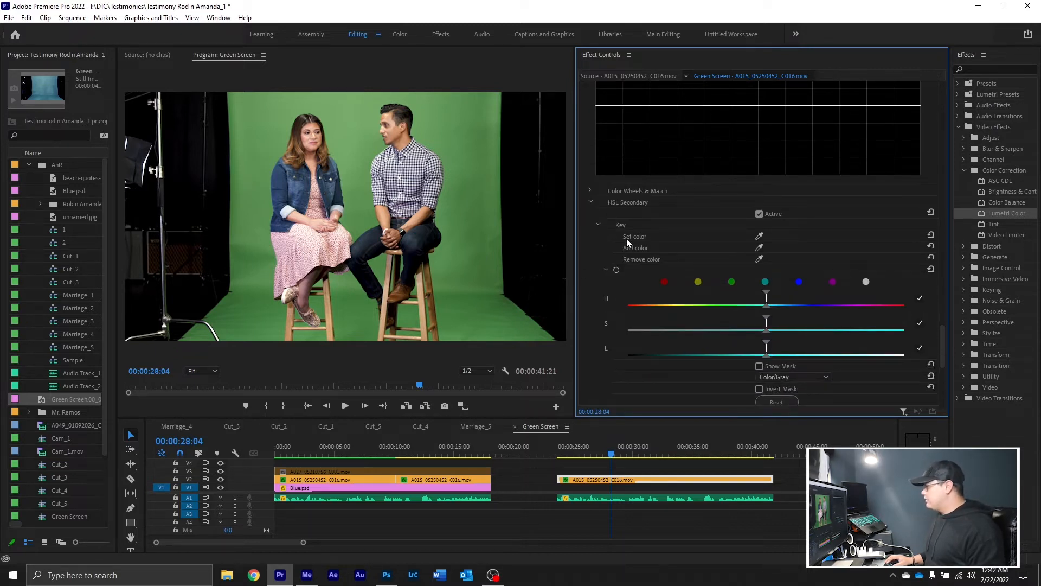
{"action": "left_click", "coordinate": [760, 236]}
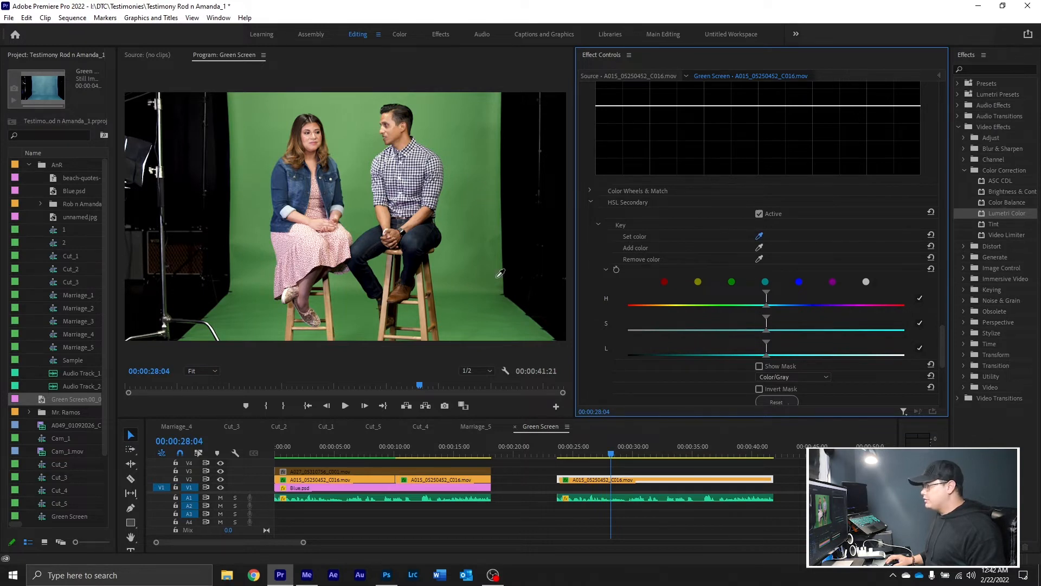
{"action": "left_click", "coordinate": [472, 217]}
{"action": "scroll", "coordinate": [792, 372], "scroll_direction": "down", "scroll_amount": 1}
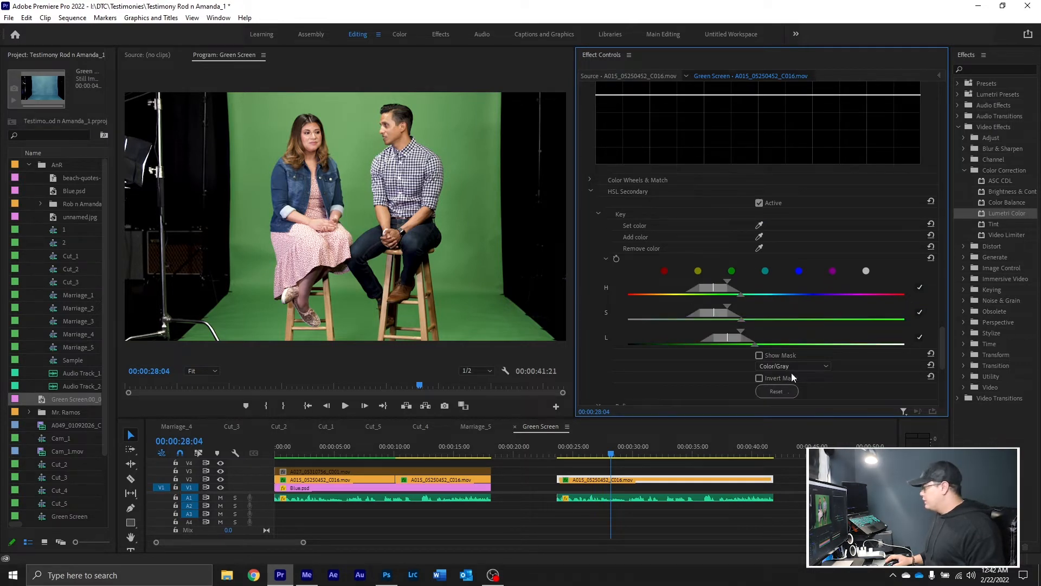
{"action": "left_click", "coordinate": [759, 355]}
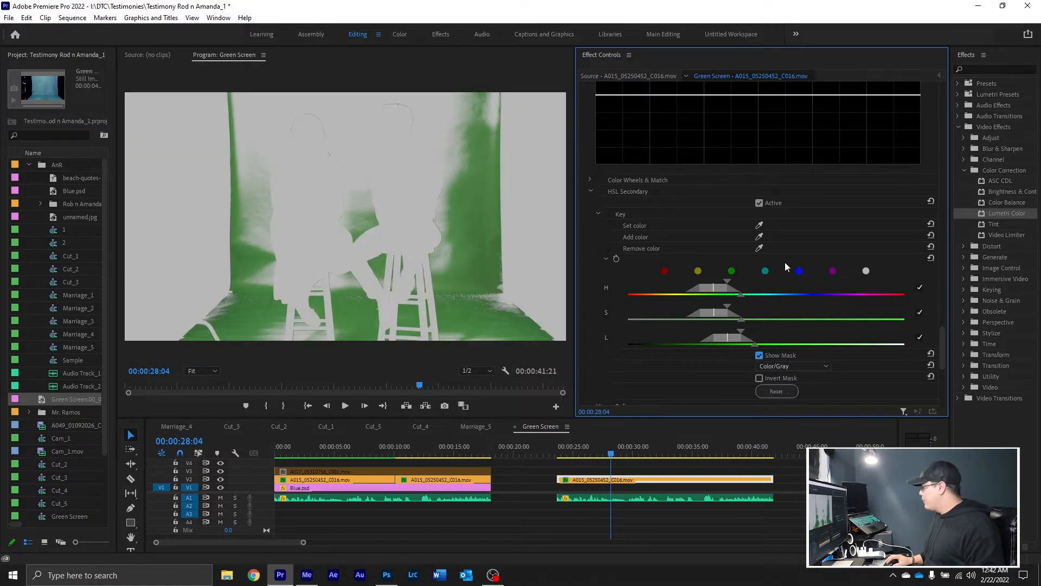
Extend the HSL Secondary key by adding color samples from the upper backdrop between the heads and from its lower-right floor edge
{"action": "left_click", "coordinate": [760, 236]}
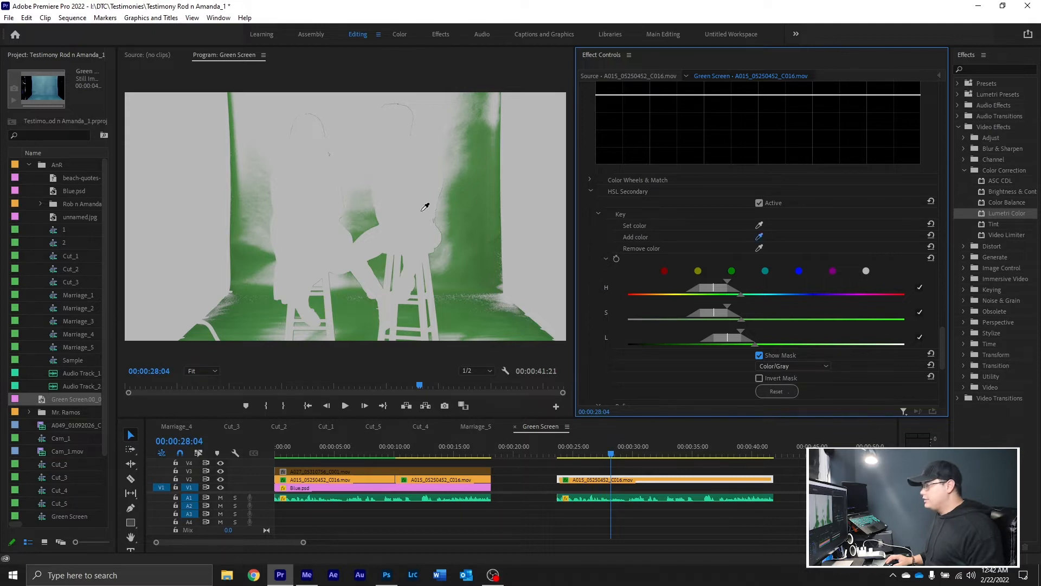
{"action": "left_click", "coordinate": [353, 108]}
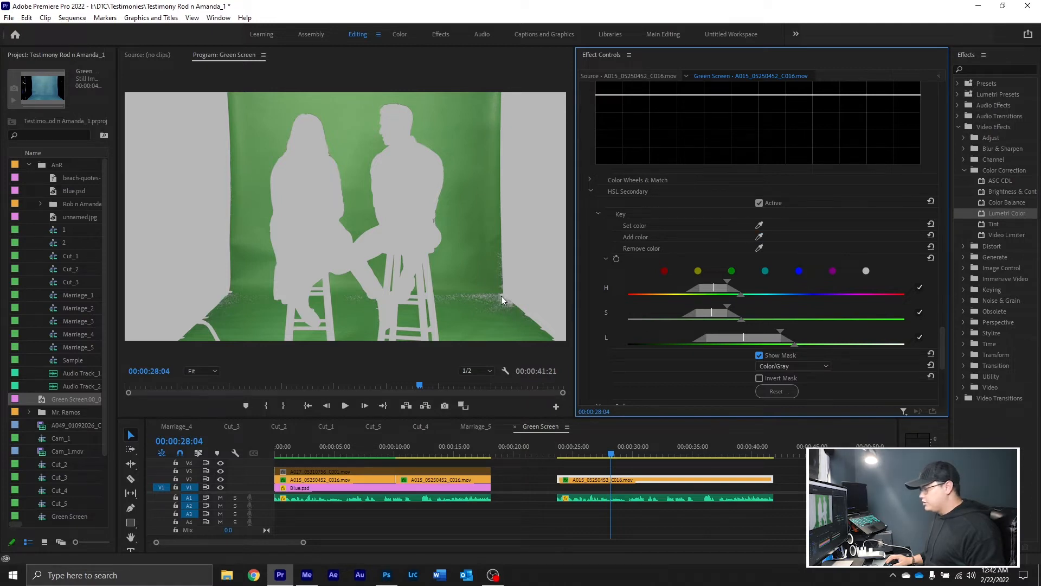
{"action": "left_click", "coordinate": [760, 236]}
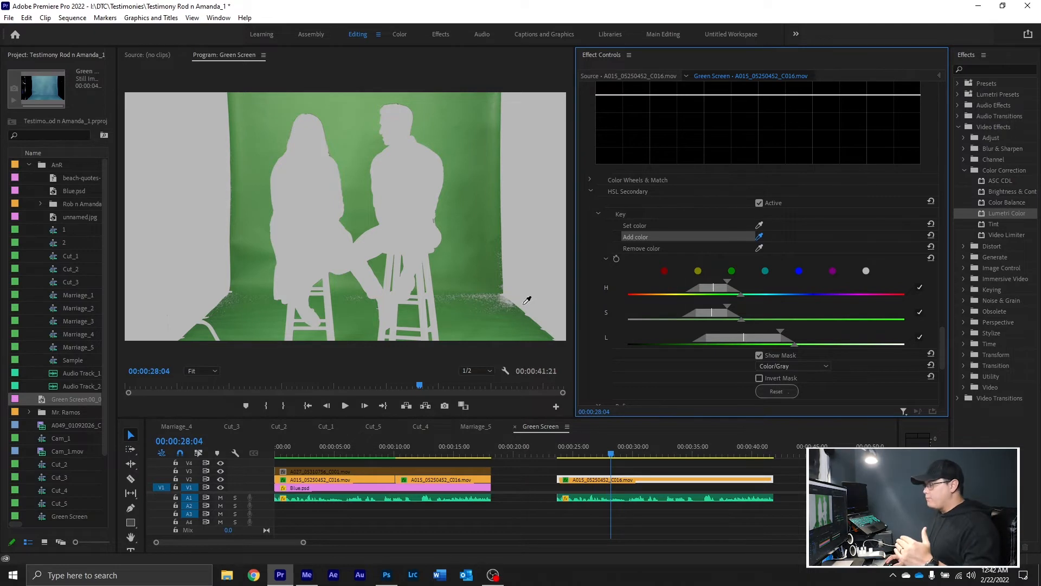
{"action": "left_click", "coordinate": [506, 297]}
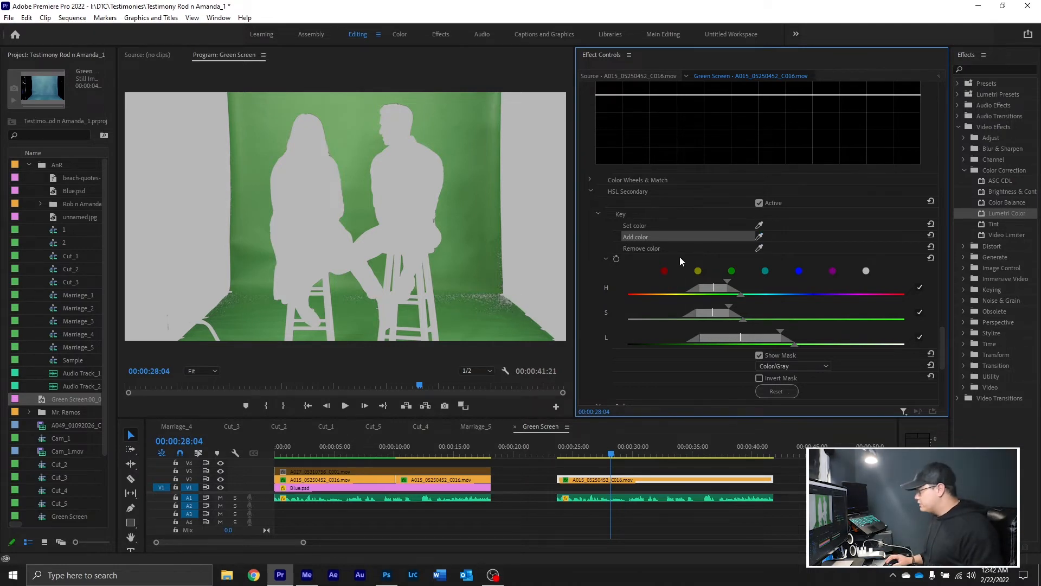
{"action": "left_click", "coordinate": [503, 308]}
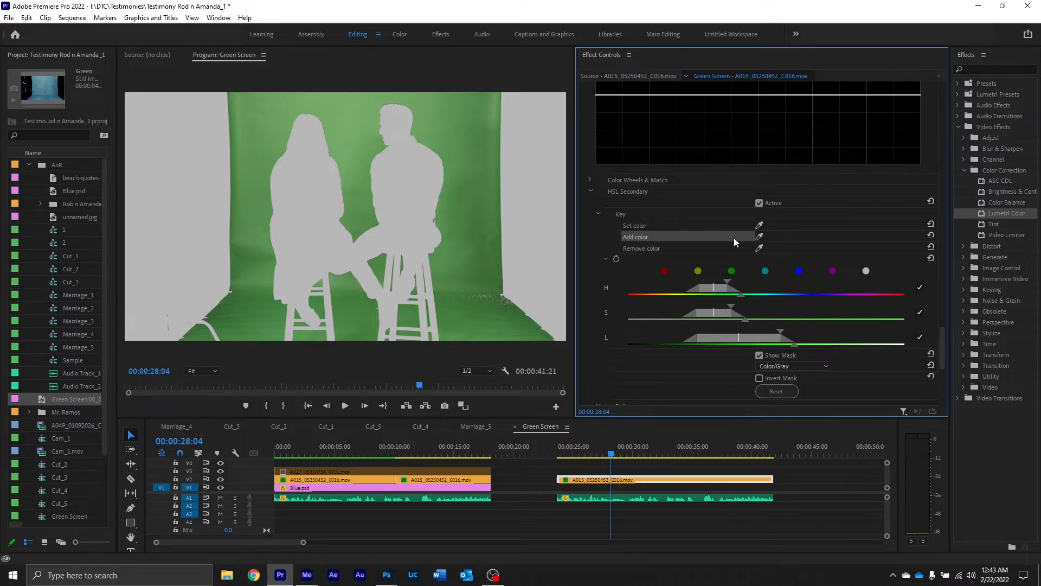
{"action": "left_click", "coordinate": [503, 299]}
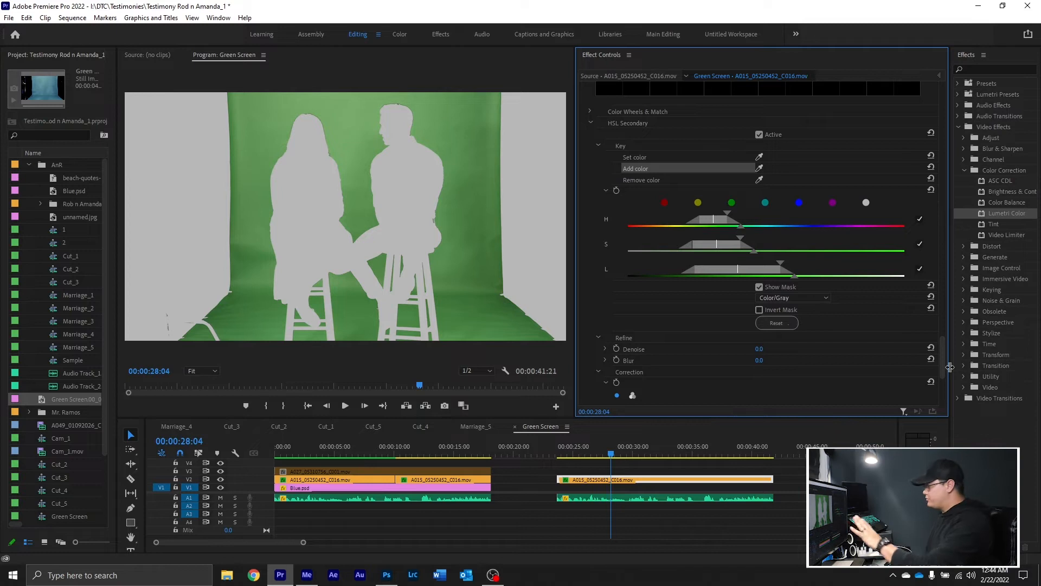
Recolor the keyed backdrop to teal-blue by shifting the shadows, midtones and highlights wheels toward blue in the HSL Secondary correction
{"action": "left_click_drag", "start_coordinate": [942, 370], "coordinate": [941, 392]}
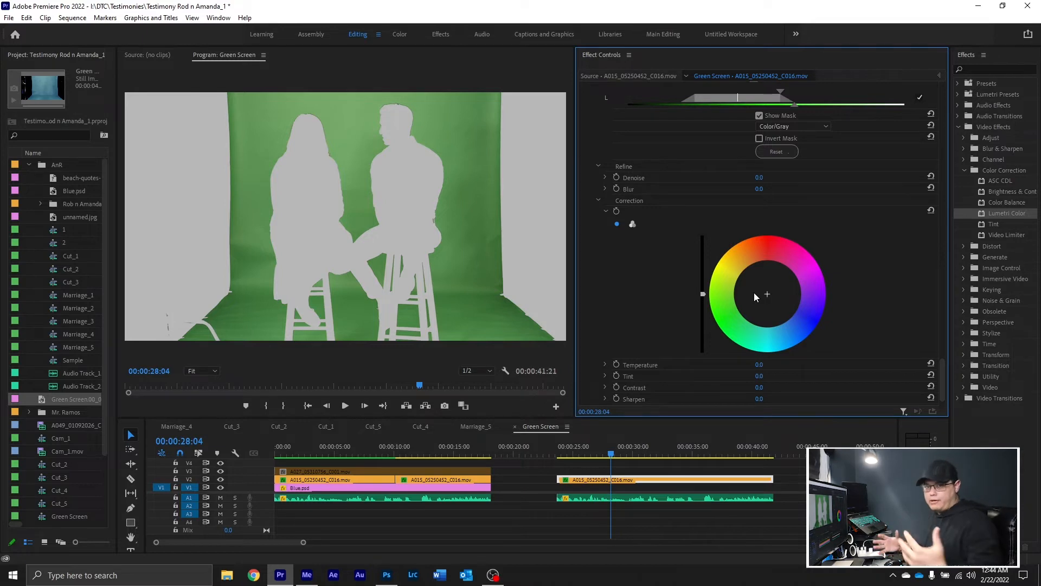
{"action": "left_click_drag", "start_coordinate": [757, 294], "coordinate": [787, 321]}
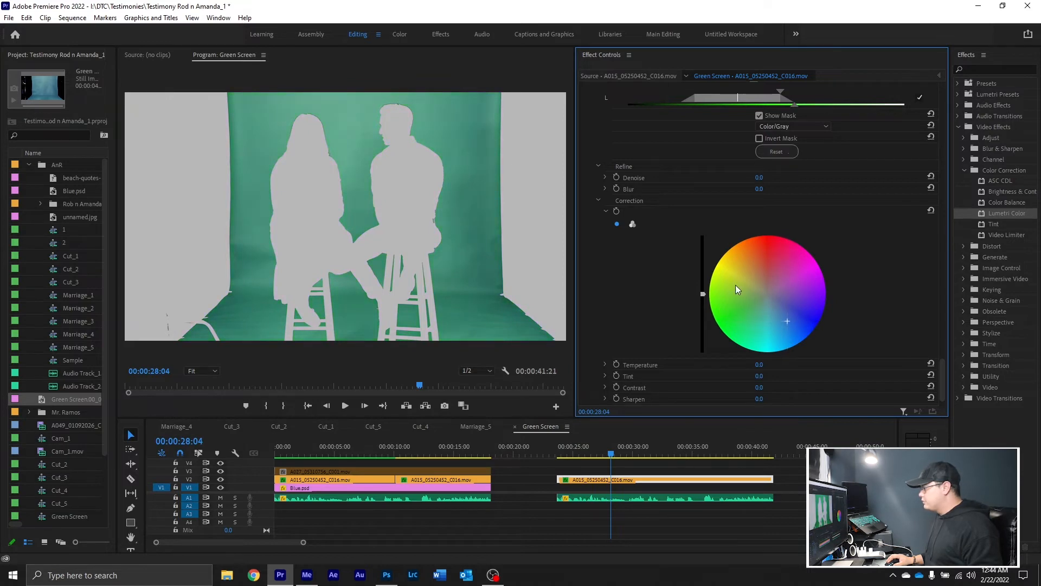
{"action": "left_click", "coordinate": [632, 224]}
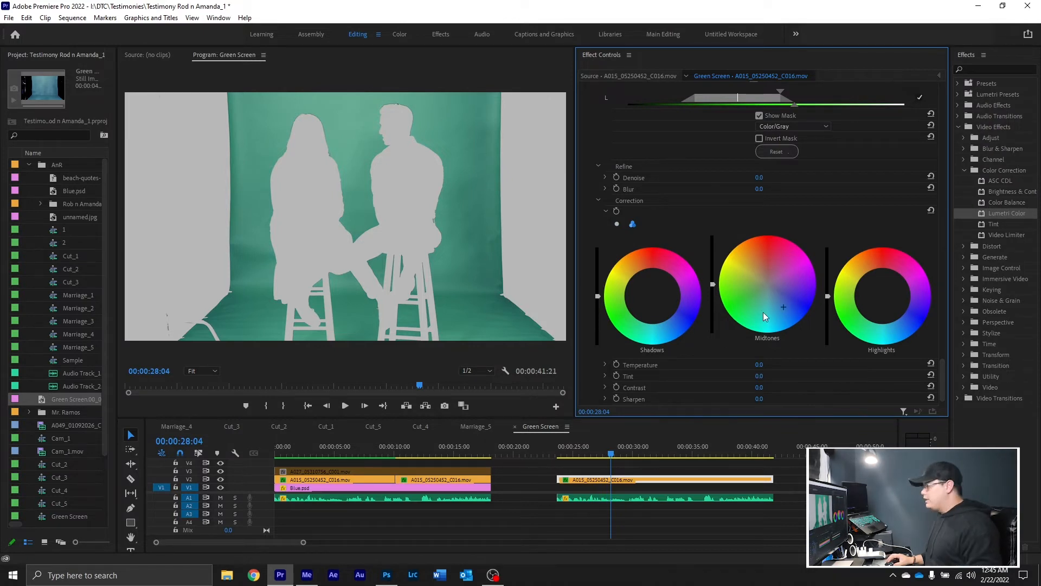
{"action": "mouse_move", "coordinate": [652, 311]}
{"action": "left_mouse_down"}
{"action": "mouse_move", "coordinate": [686, 302]}
{"action": "mouse_move", "coordinate": [679, 316]}
{"action": "mouse_move", "coordinate": [661, 305]}
{"action": "left_mouse_up"}
{"action": "left_click_drag", "start_coordinate": [900, 310], "coordinate": [899, 321]}
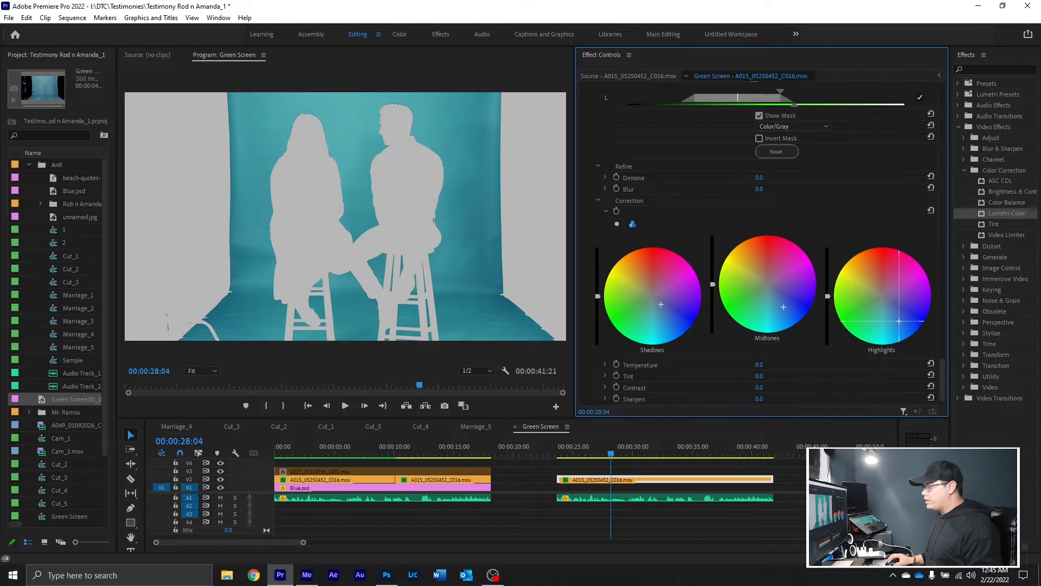
{"action": "left_click_drag", "start_coordinate": [899, 319], "coordinate": [900, 315]}
{"action": "left_click_drag", "start_coordinate": [795, 320], "coordinate": [779, 294]}
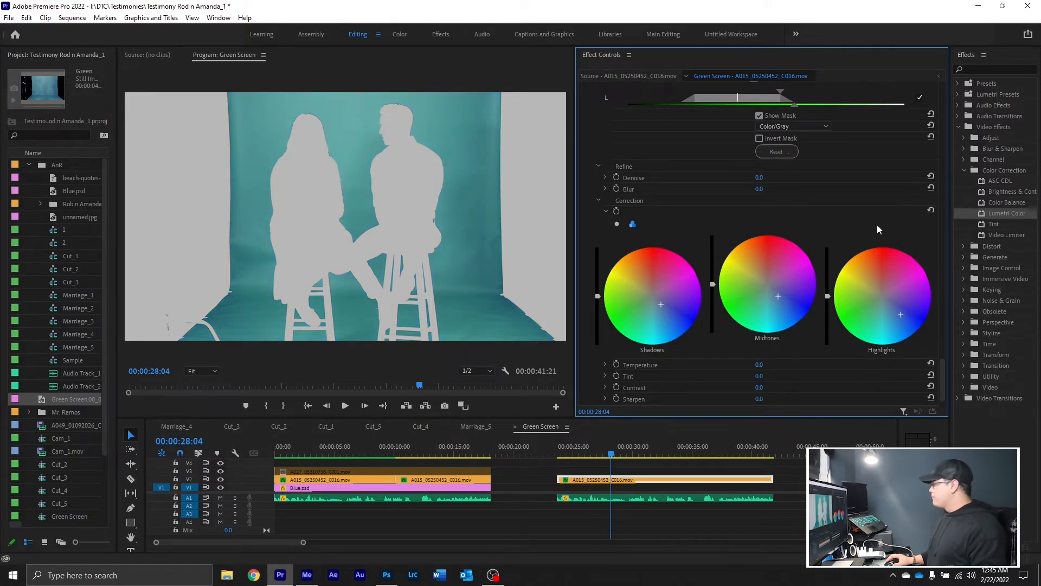
Turn off the key's mask display and compare the clip with and without the Lumetri Color grade, leaving the effect enabled
{"action": "mouse_move", "coordinate": [942, 385]}
{"action": "left_mouse_down"}
{"action": "mouse_move", "coordinate": [943, 357]}
{"action": "mouse_move", "coordinate": [942, 369]}
{"action": "left_mouse_up"}
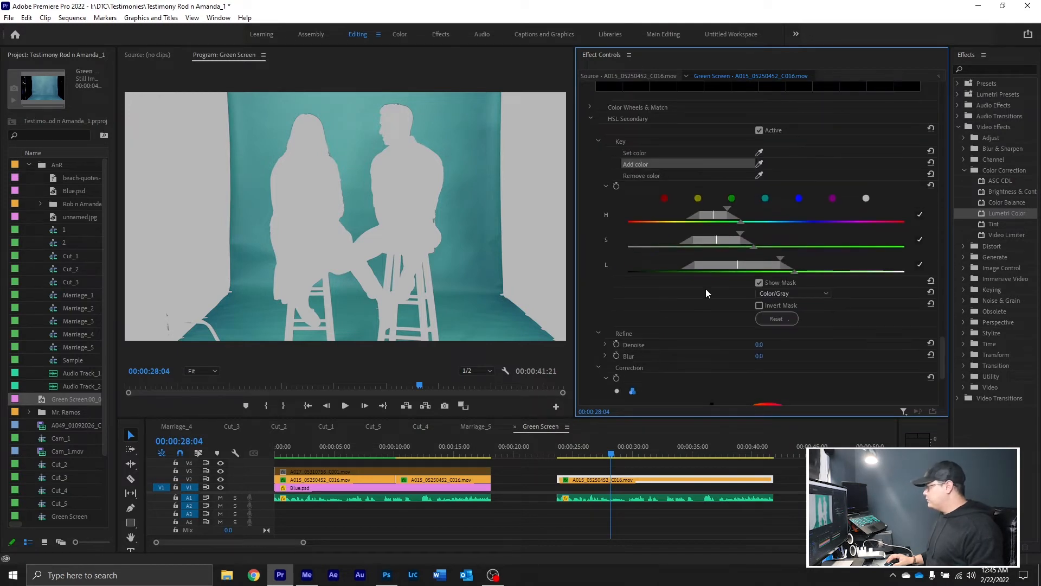
{"action": "left_click", "coordinate": [760, 283]}
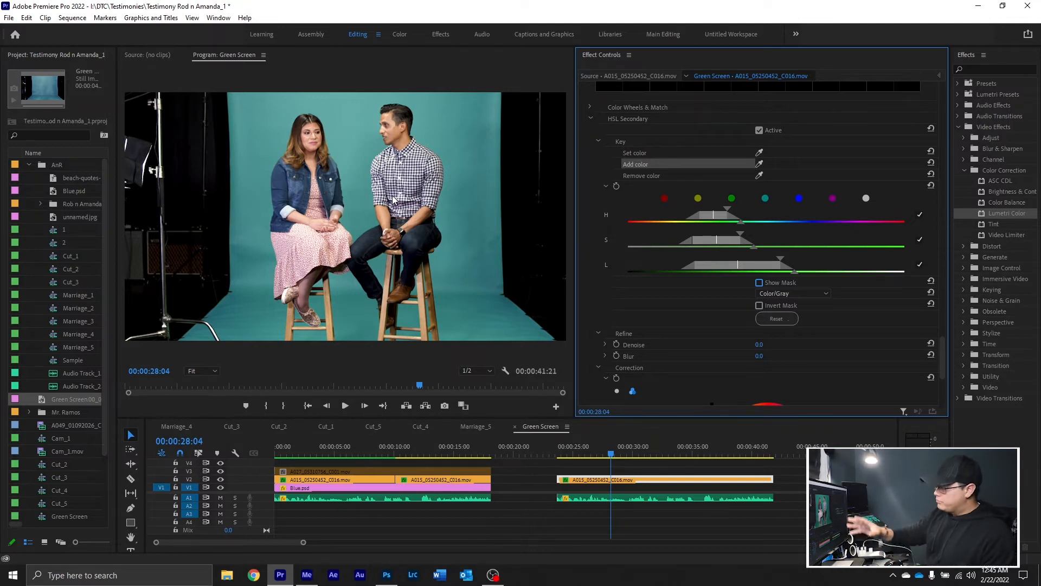
{"action": "left_click_drag", "start_coordinate": [941, 354], "coordinate": [942, 168]}
{"action": "scroll", "coordinate": [666, 265], "scroll_direction": "up", "scroll_amount": 6}
{"action": "scroll", "coordinate": [630, 228], "scroll_direction": "up", "scroll_amount": 5}
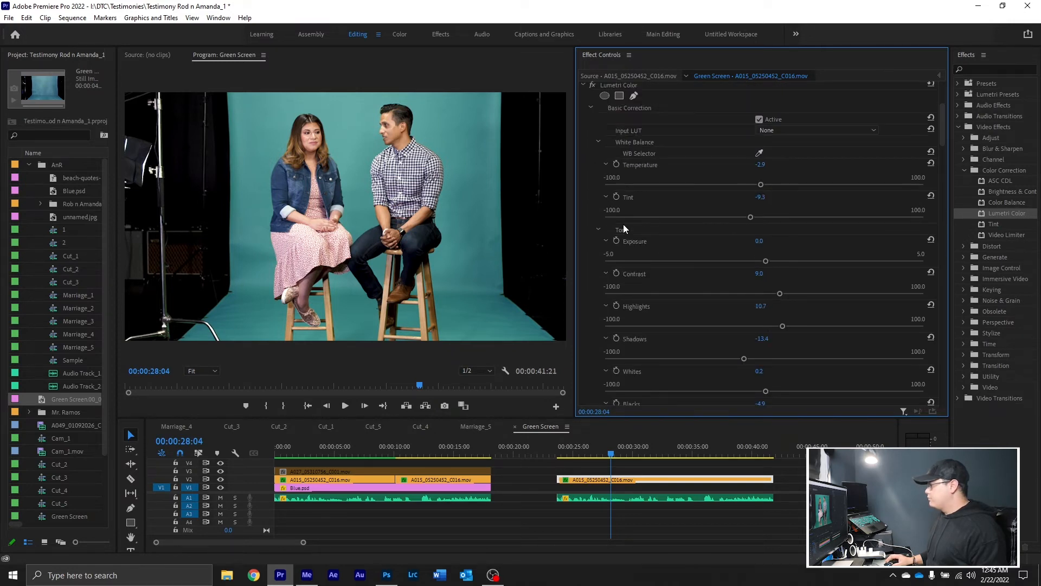
{"action": "left_click", "coordinate": [593, 128]}
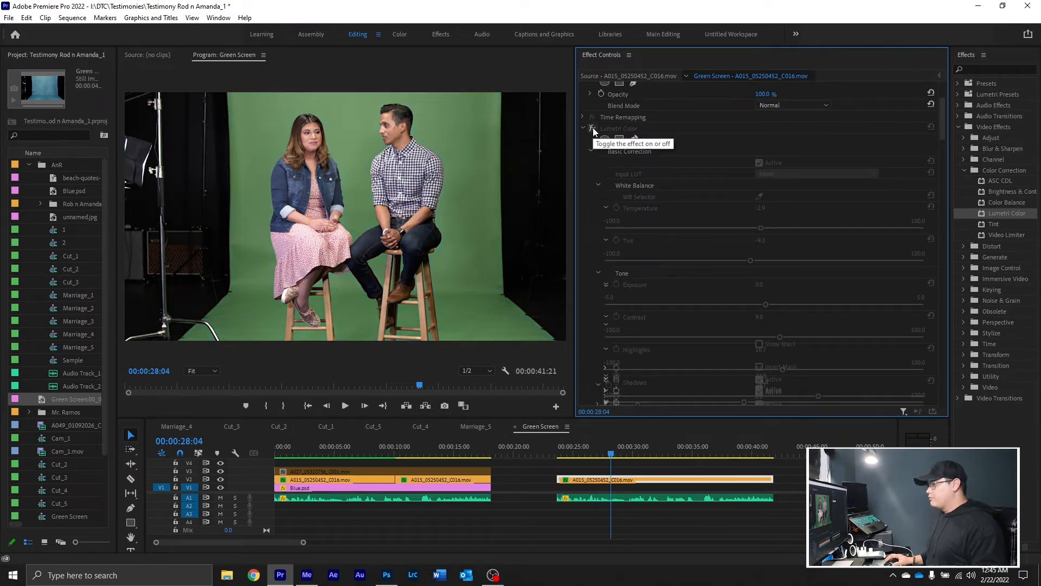
{"action": "left_click", "coordinate": [593, 129]}
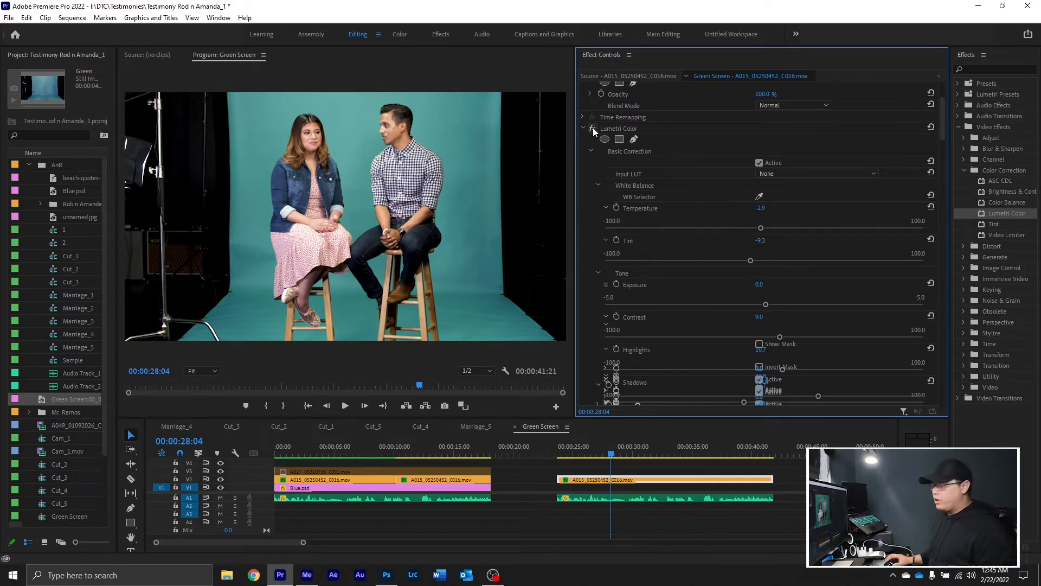
Export the current frame as a JPEG still named Green Screen.00_00_28_04.Still004
{"action": "left_click", "coordinate": [445, 405]}
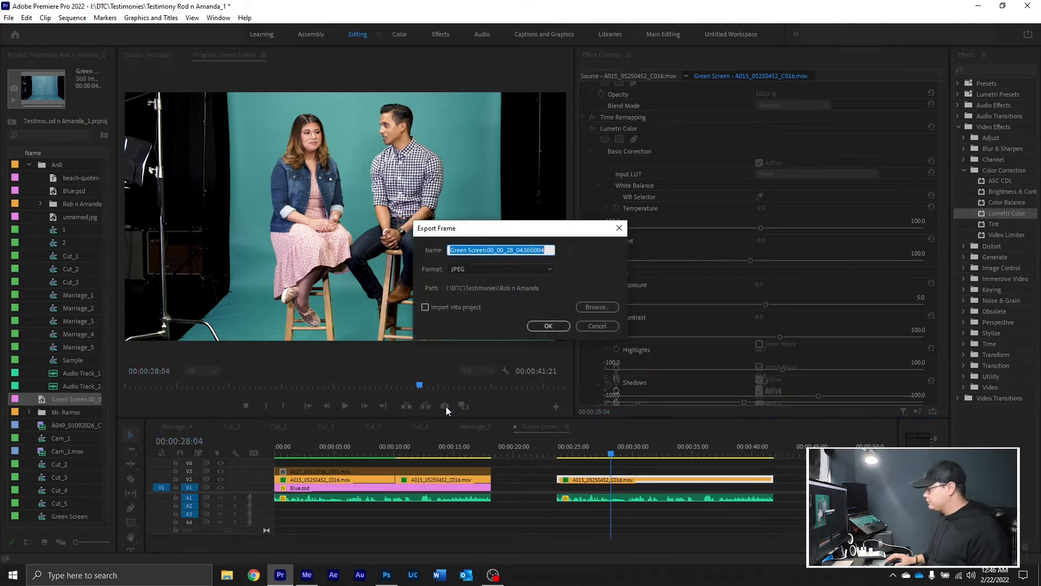
{"action": "left_click", "coordinate": [548, 325]}
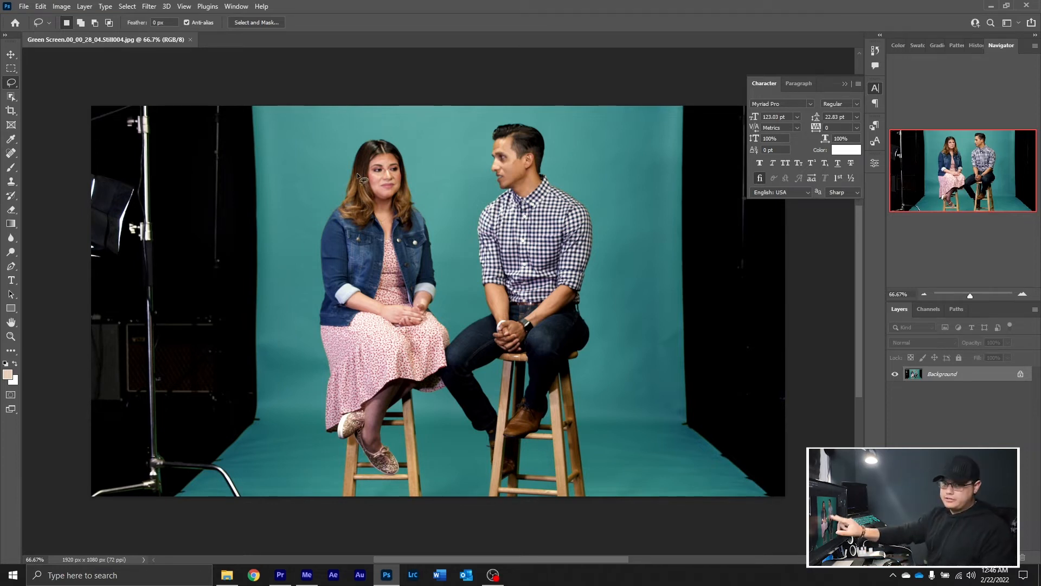
In Photoshop, lasso around the seated couple and their stools, remove them with Content-Aware Fill output to a new layer, and deselect
{"action": "mouse_move", "coordinate": [340, 200]}
{"action": "left_mouse_down"}
{"action": "mouse_move", "coordinate": [417, 185]}
{"action": "mouse_move", "coordinate": [600, 307]}
{"action": "mouse_move", "coordinate": [429, 402]}
{"action": "mouse_move", "coordinate": [310, 242]}
{"action": "mouse_move", "coordinate": [332, 196]}
{"action": "left_mouse_up"}
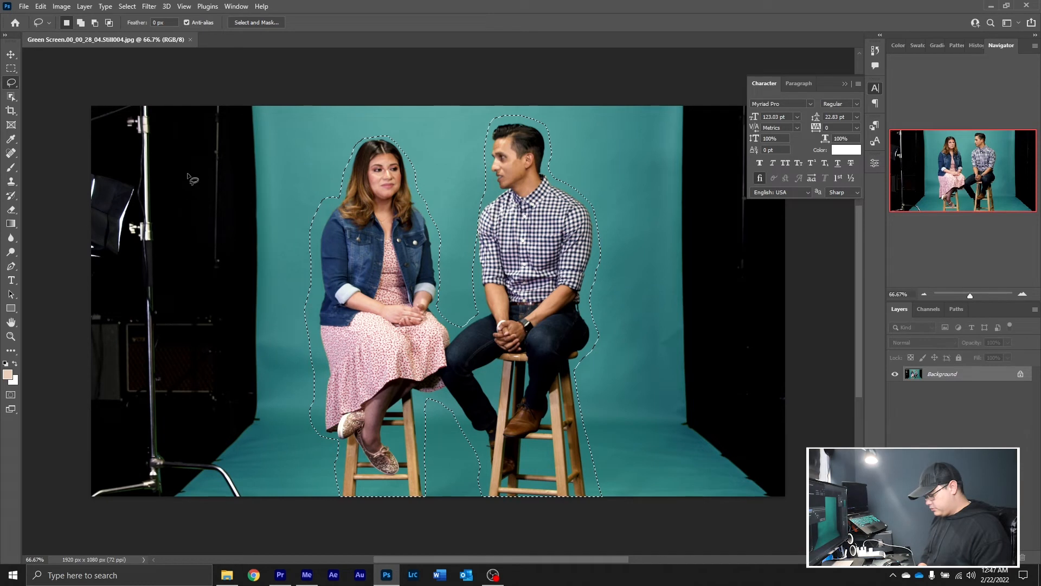
{"action": "left_click", "coordinate": [41, 6]}
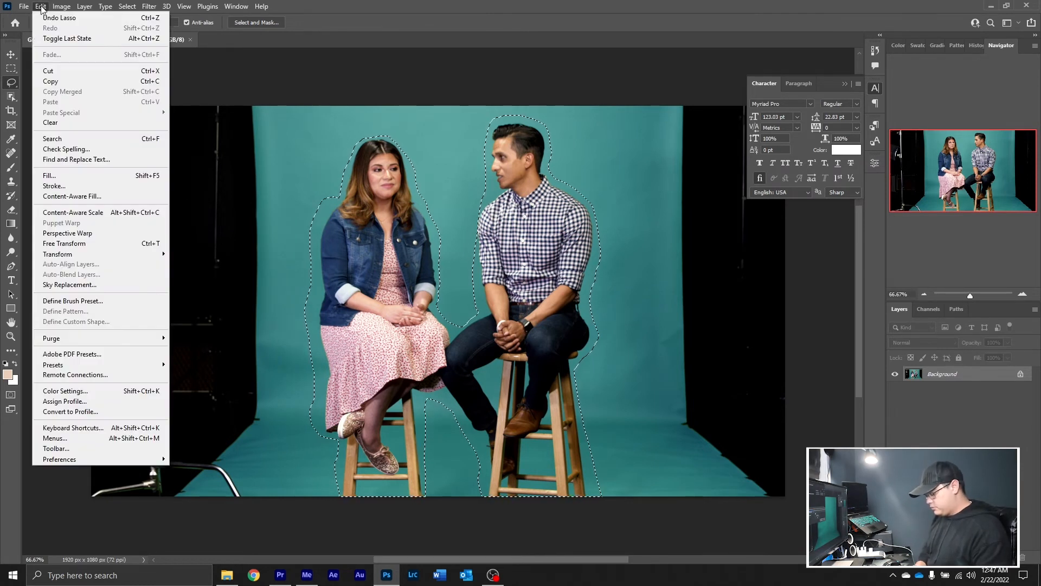
{"action": "left_click", "coordinate": [79, 197]}
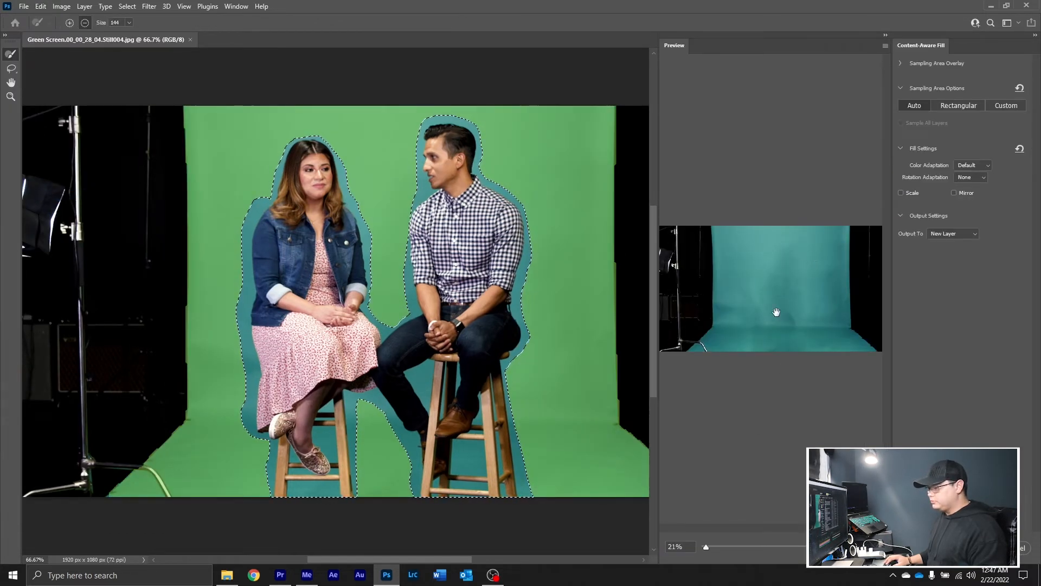
{"action": "left_click", "coordinate": [981, 548]}
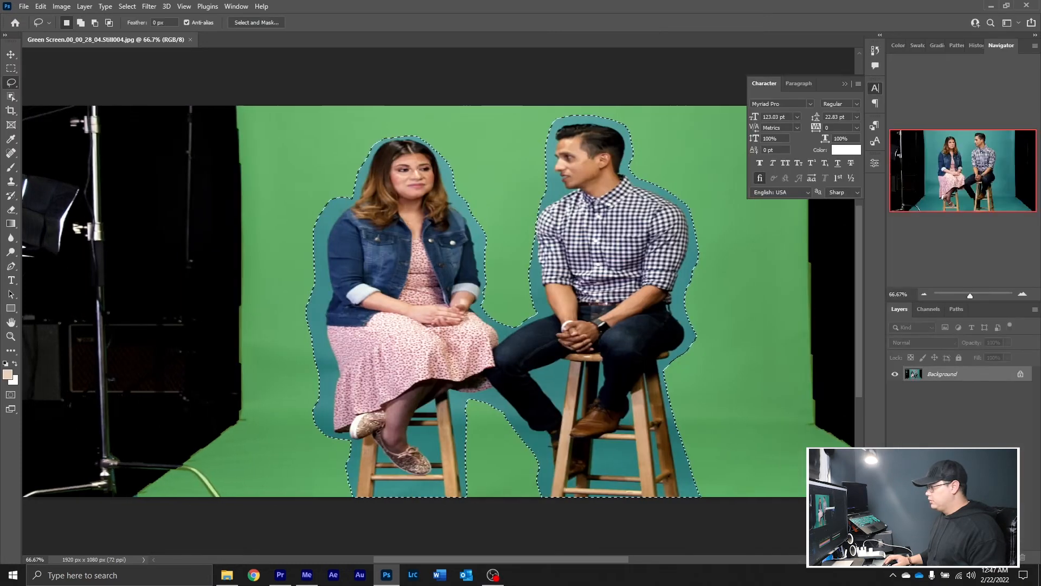
{"action": "key", "text": "ctrl+d"}
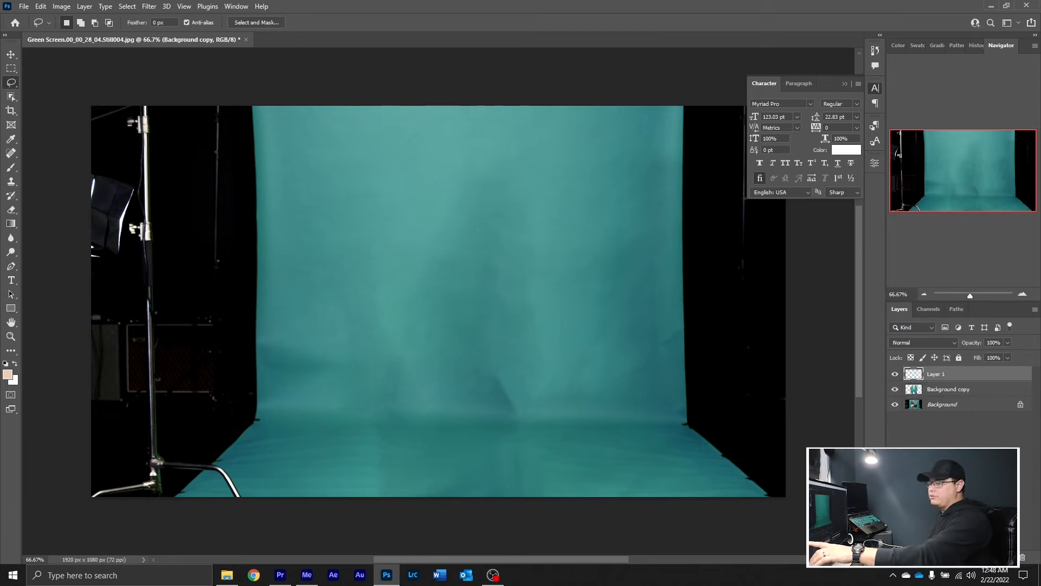
Add an empty layer and clone clean backdrop over the central shadow with the Clone Stamp, lowering its opacity to 42%
{"action": "key", "text": "ctrl+shift+alt+n"}
{"action": "key", "text": "s"}
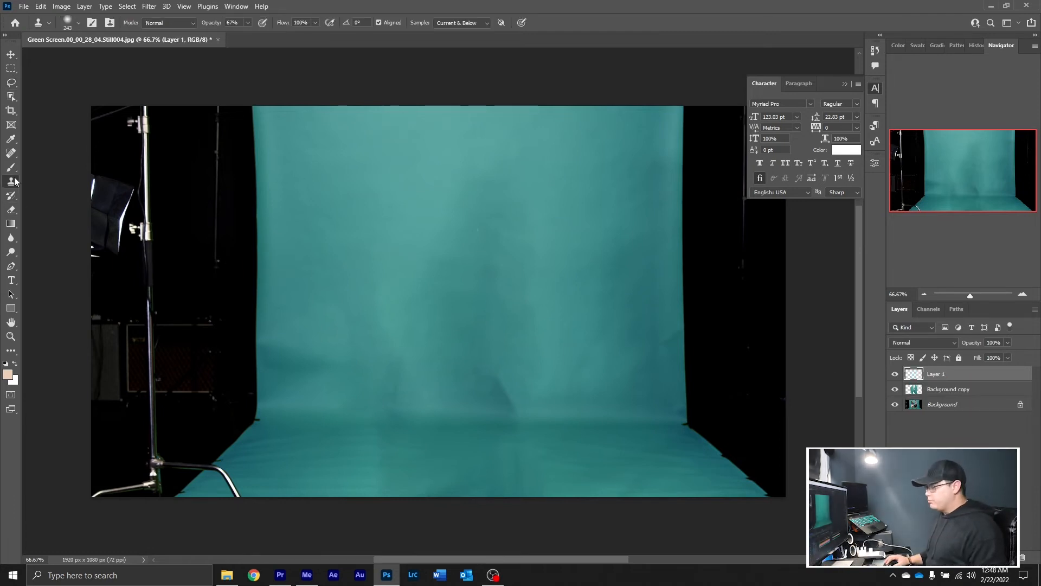
{"action": "left_click_drag", "start_coordinate": [461, 208], "coordinate": [473, 210]}
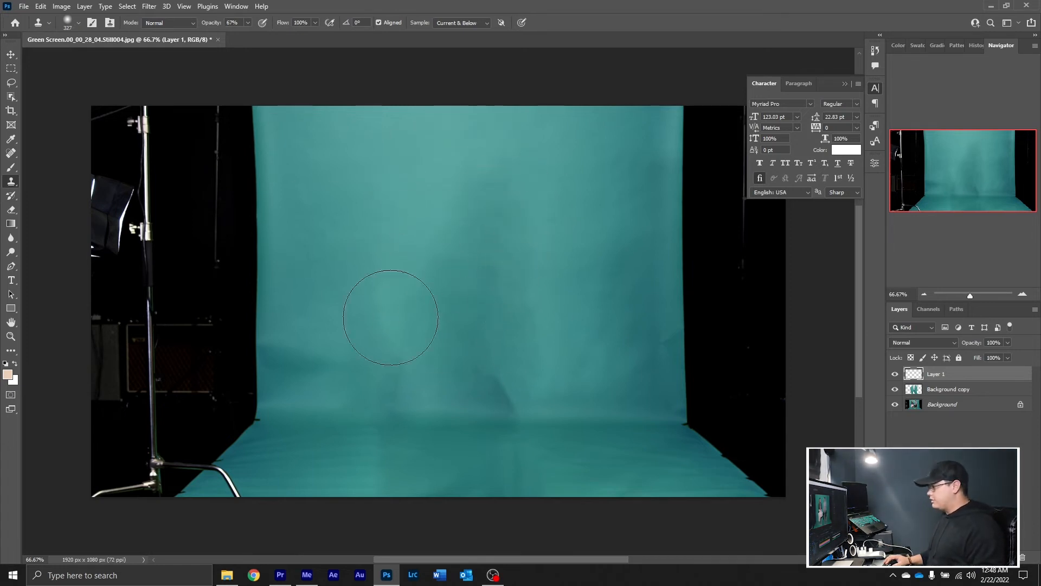
{"action": "left_click", "coordinate": [248, 24]}
{"action": "left_click_drag", "start_coordinate": [248, 31], "coordinate": [235, 35]}
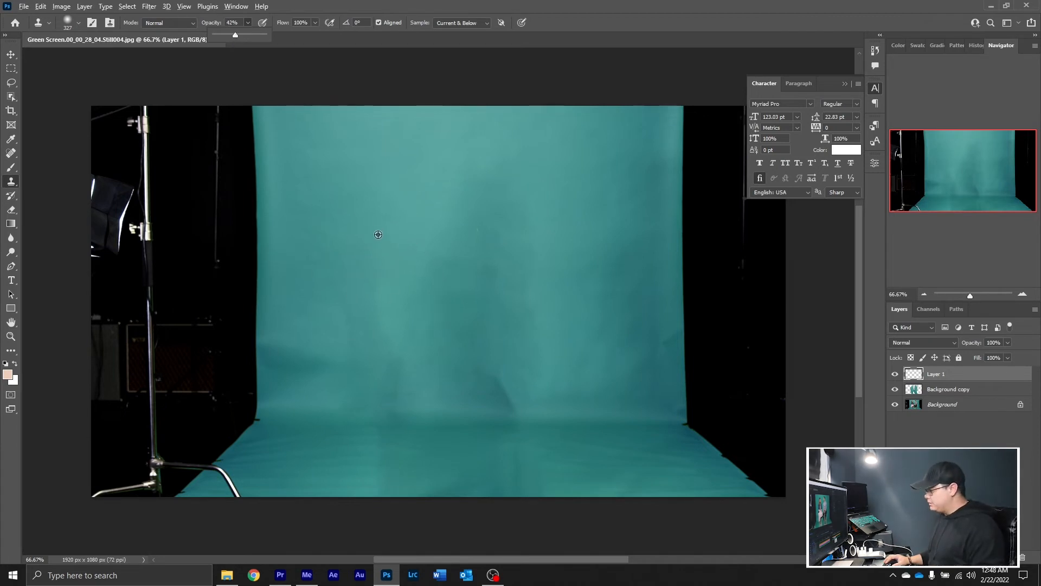
{"action": "left_click", "coordinate": [414, 212], "text": "alt"}
{"action": "left_click_drag", "start_coordinate": [502, 208], "coordinate": [476, 212]}
{"action": "left_click", "coordinate": [396, 265], "text": "alt"}
Reduce the Clone Stamp brush to about 288 px and clone over the dark patches near the floor line and left of the backdrop's centre
{"action": "right_click", "coordinate": [559, 352], "text": "alt"}
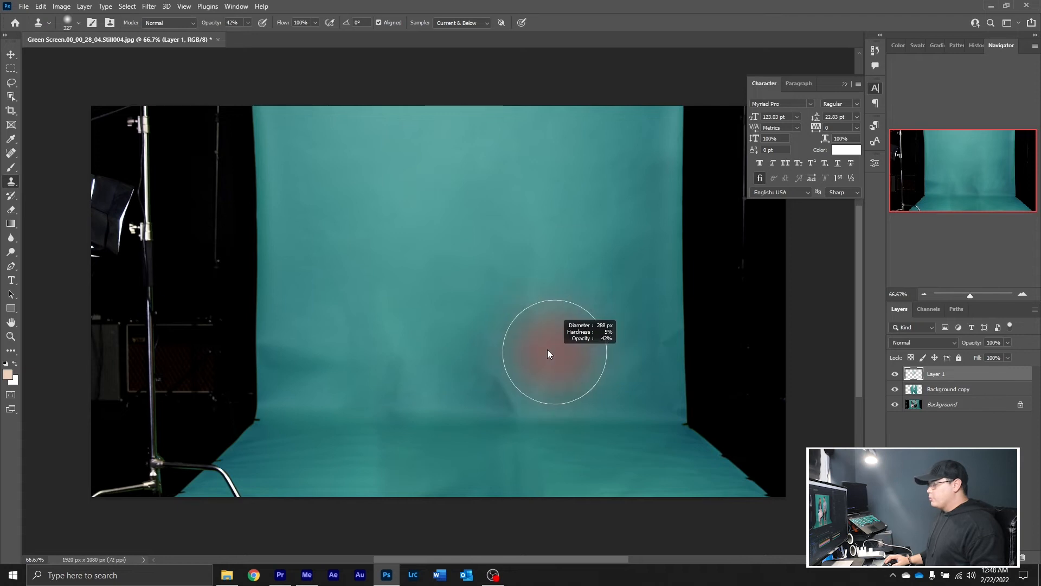
{"action": "left_click", "coordinate": [558, 423], "text": "alt"}
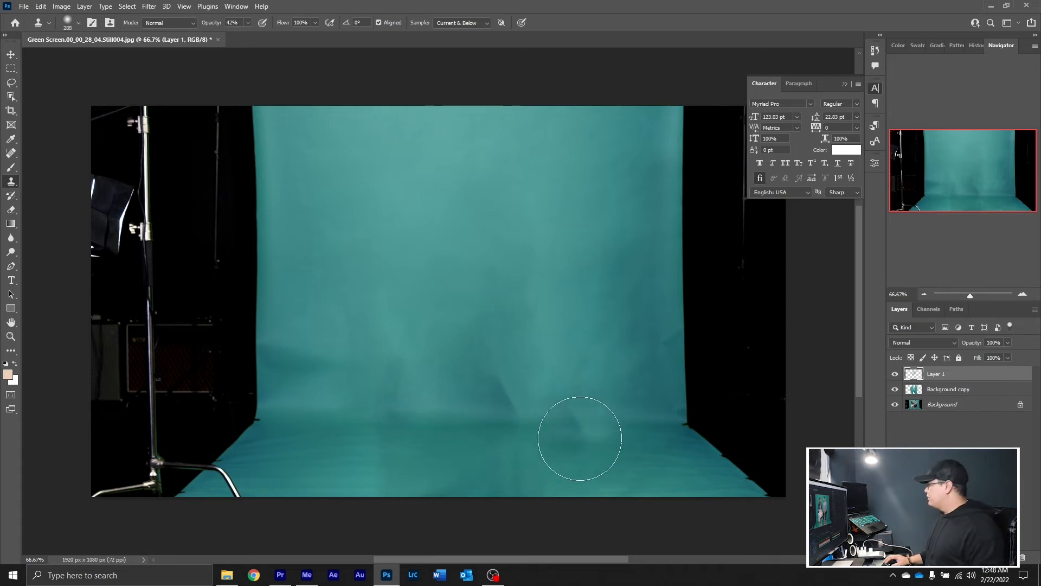
{"action": "left_click_drag", "start_coordinate": [543, 448], "coordinate": [508, 413]}
{"action": "key", "text": "ctrl+z"}
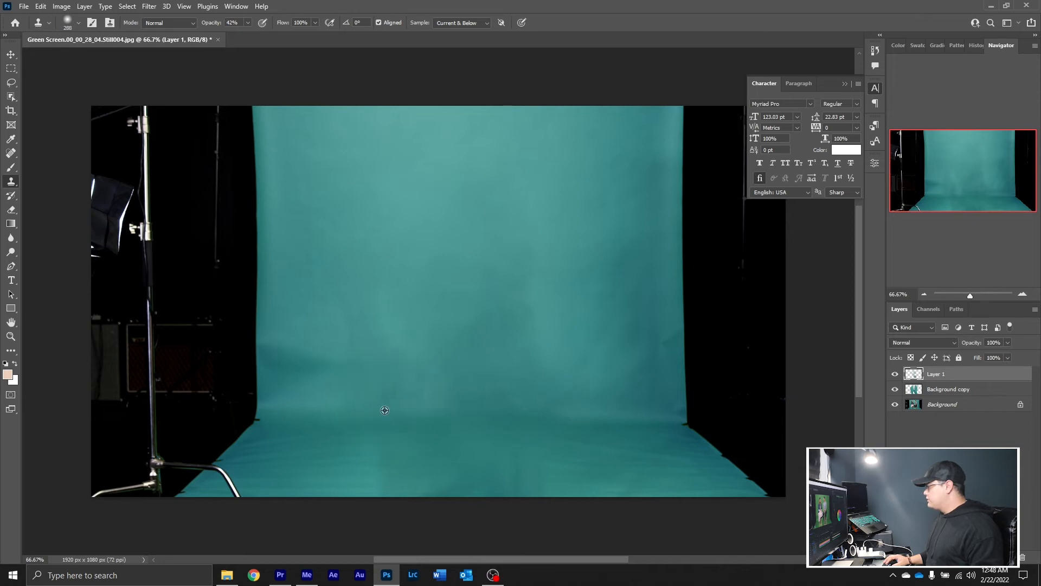
{"action": "left_click", "coordinate": [355, 402], "text": "alt"}
{"action": "mouse_move", "coordinate": [384, 381]}
{"action": "left_mouse_down"}
{"action": "mouse_move", "coordinate": [393, 372]}
{"action": "mouse_move", "coordinate": [389, 425]}
{"action": "left_mouse_up"}
{"action": "left_click", "coordinate": [386, 283], "text": "alt"}
{"action": "left_click_drag", "start_coordinate": [384, 325], "coordinate": [372, 330]}
Clone clean backdrop over the remaining uneven shadows in the centre, on the right side and on the floor
{"action": "left_click", "coordinate": [414, 220], "text": "alt"}
{"action": "mouse_move", "coordinate": [510, 262]}
{"action": "left_mouse_down"}
{"action": "mouse_move", "coordinate": [496, 239]}
{"action": "mouse_move", "coordinate": [524, 274]}
{"action": "left_mouse_up"}
{"action": "left_click", "coordinate": [581, 315], "text": "alt"}
{"action": "left_click_drag", "start_coordinate": [542, 308], "coordinate": [519, 325]}
{"action": "left_click", "coordinate": [602, 252], "text": "alt"}
{"action": "left_click_drag", "start_coordinate": [591, 333], "coordinate": [654, 466]}
{"action": "left_click", "coordinate": [545, 453], "text": "alt"}
{"action": "mouse_move", "coordinate": [499, 468]}
{"action": "left_mouse_down"}
{"action": "mouse_move", "coordinate": [531, 466]}
{"action": "mouse_move", "coordinate": [505, 473]}
{"action": "left_mouse_up"}
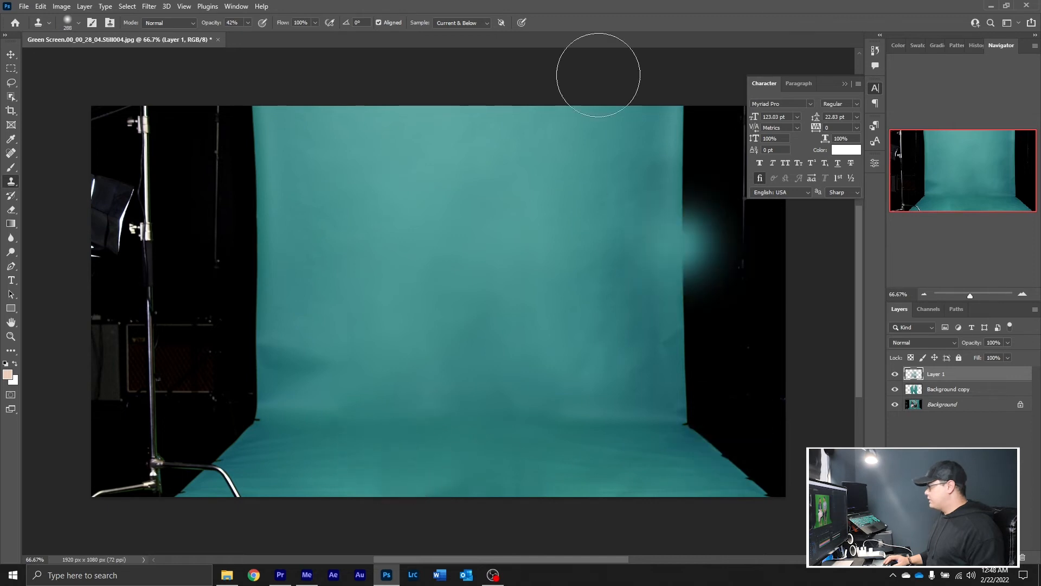
Compare the backdrop with and without the clone layer, and undo a trial clone stroke at the backdrop's lower-left edge
{"action": "left_click", "coordinate": [896, 374]}
{"action": "left_click", "coordinate": [896, 374]}
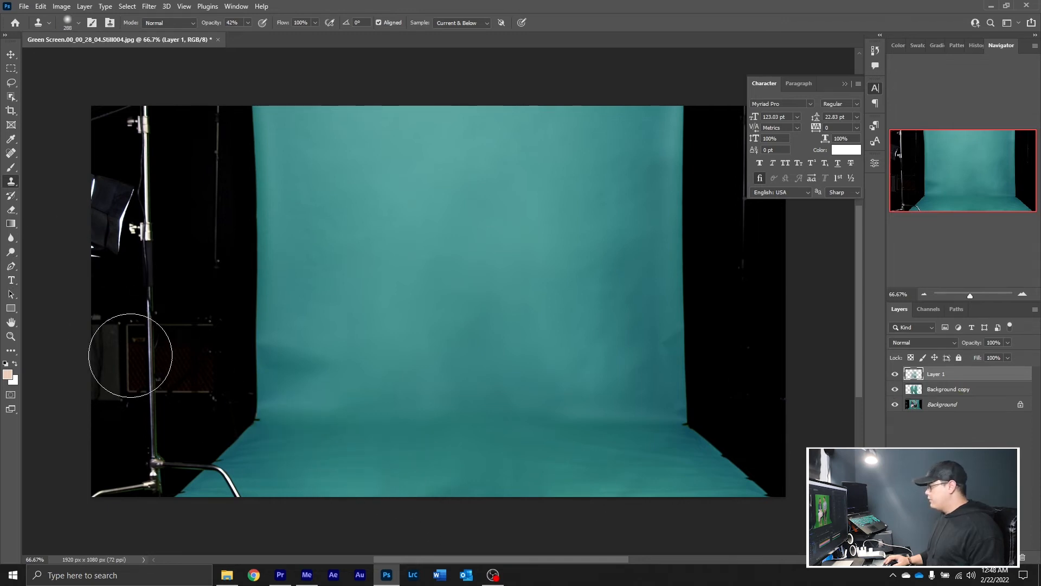
{"action": "left_click_drag", "start_coordinate": [239, 409], "coordinate": [243, 445]}
{"action": "key", "text": "ctrl+z"}
Lasso the light stand's leg overlapping the floor at the backdrop's lower-left corner and try Content-Aware Fill on Layer 1
{"action": "key", "text": "l"}
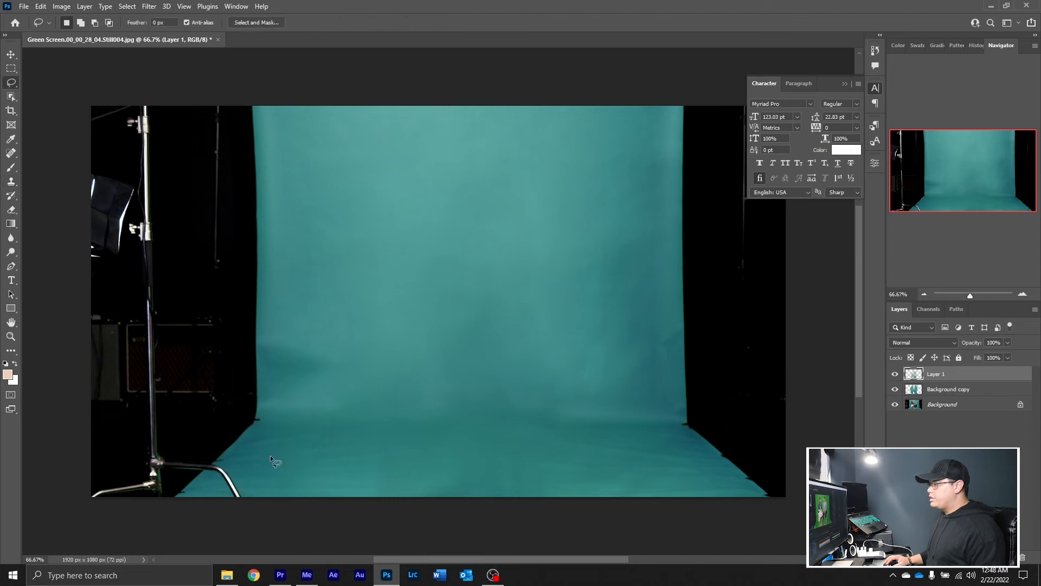
{"action": "mouse_move", "coordinate": [226, 464]}
{"action": "left_mouse_down"}
{"action": "mouse_move", "coordinate": [246, 482]}
{"action": "mouse_move", "coordinate": [242, 497]}
{"action": "mouse_move", "coordinate": [236, 505]}
{"action": "mouse_move", "coordinate": [212, 465]}
{"action": "left_mouse_up"}
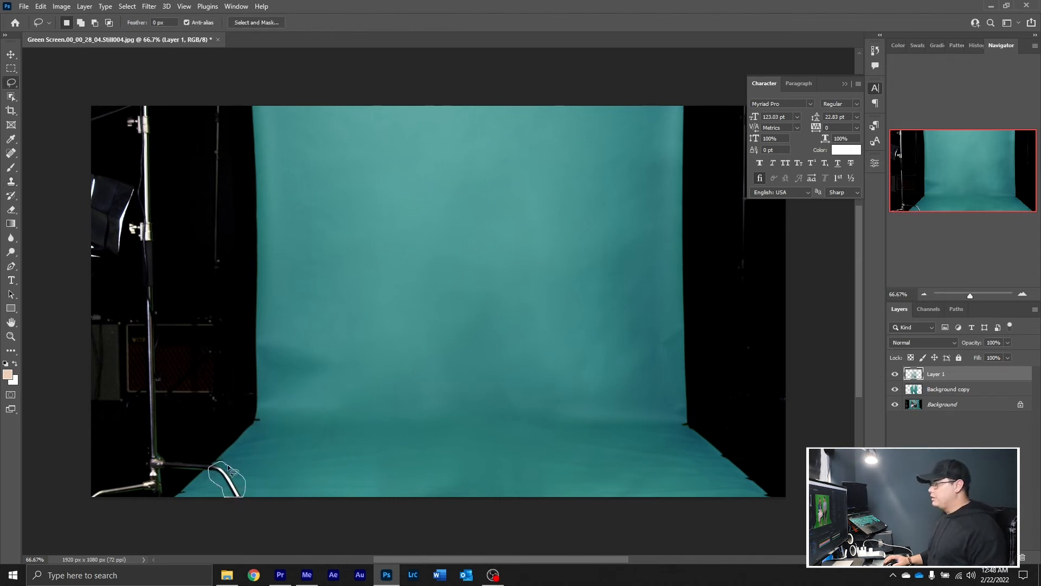
{"action": "left_click", "coordinate": [41, 6]}
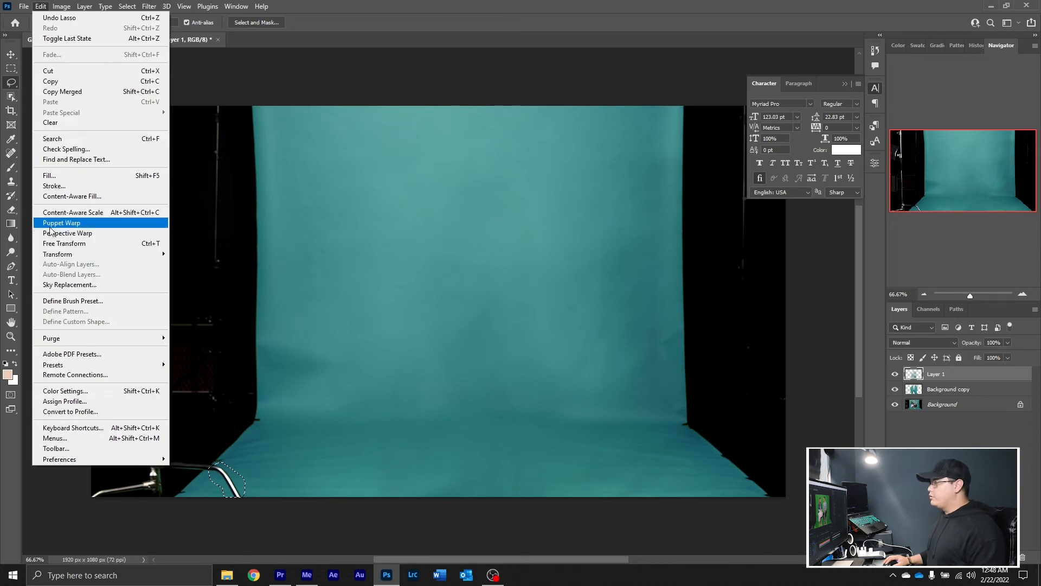
{"action": "left_click", "coordinate": [85, 198]}
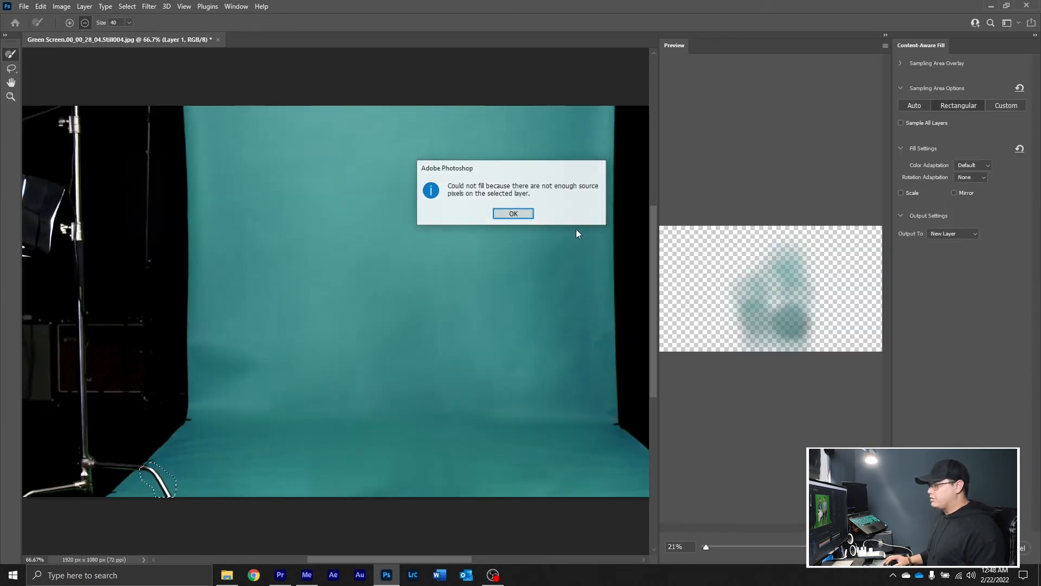
{"action": "left_click", "coordinate": [515, 215]}
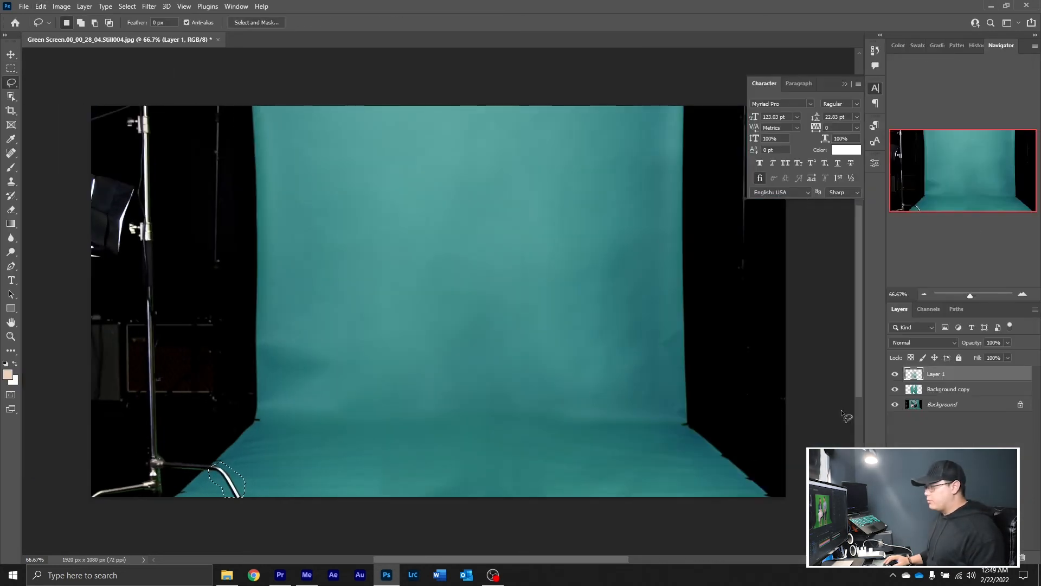
Remove the selected stand leg from the Background layer with Content-Aware Fill, output to a new layer, and deselect
{"action": "left_click", "coordinate": [952, 389]}
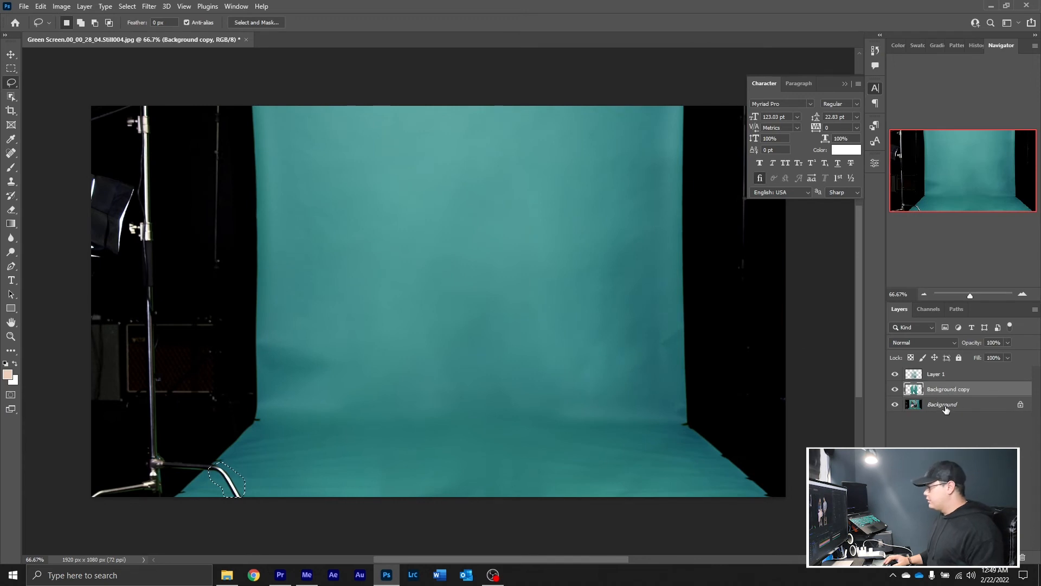
{"action": "left_click", "coordinate": [950, 406]}
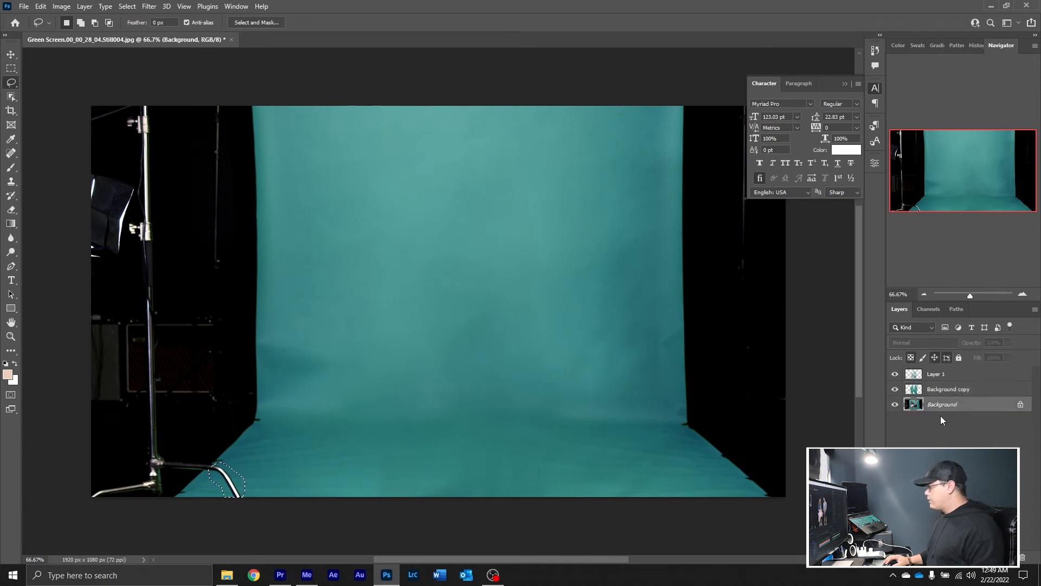
{"action": "left_click", "coordinate": [895, 407]}
{"action": "left_click", "coordinate": [895, 405]}
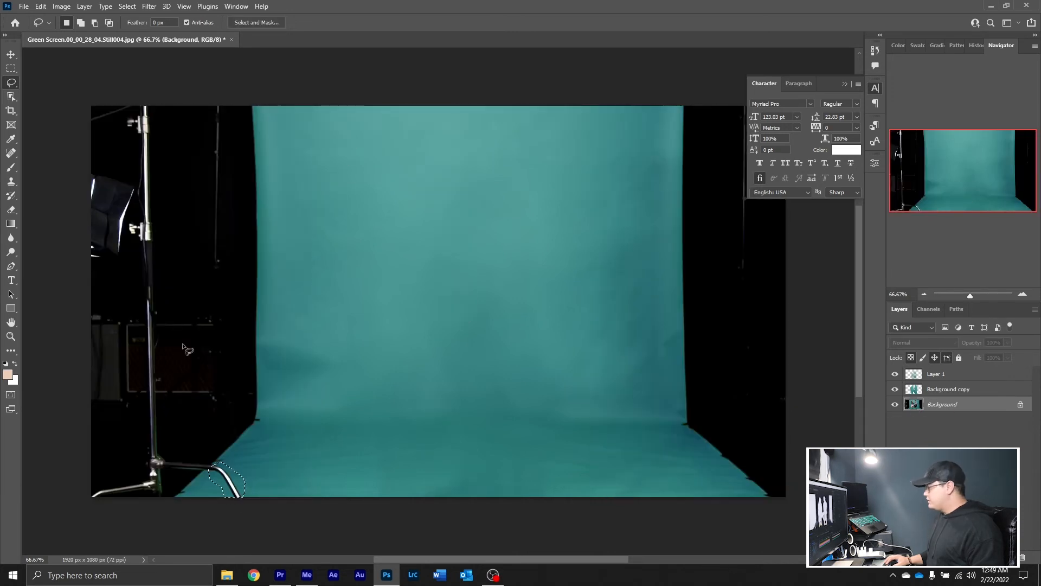
{"action": "left_click", "coordinate": [41, 6]}
{"action": "left_click", "coordinate": [85, 200]}
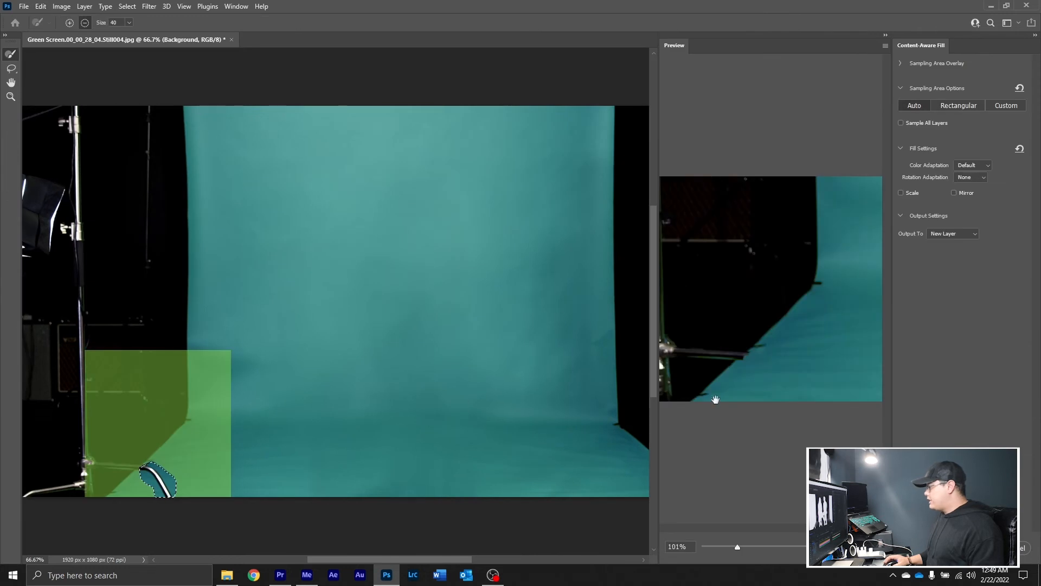
{"action": "left_click", "coordinate": [981, 548]}
{"action": "key", "text": "ctrl+d"}
{"action": "left_click", "coordinate": [955, 477]}
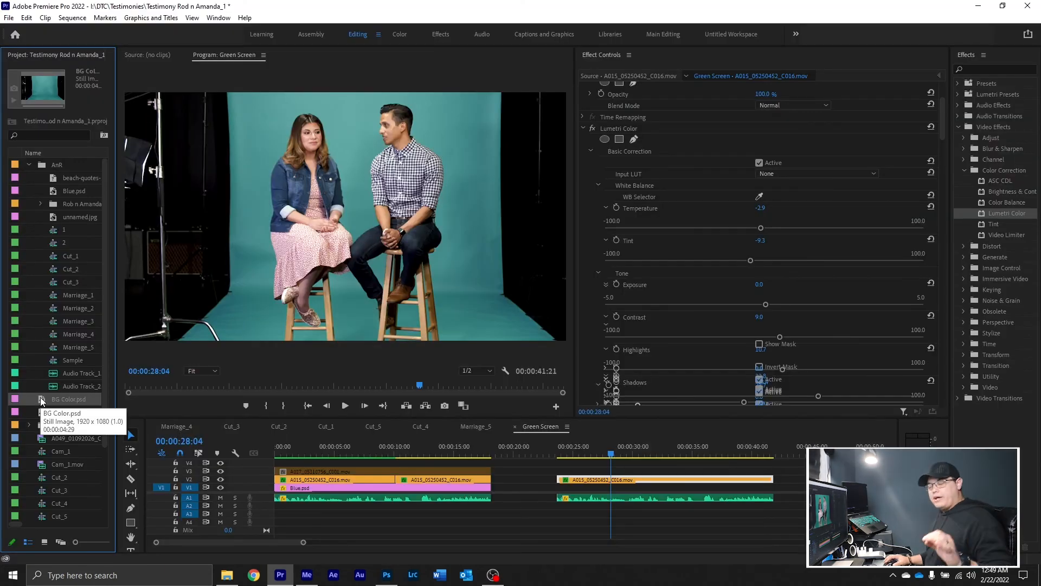
In Premiere Pro, preview BG Color.psd and place it on track V1 beneath the second interview clip
{"action": "double_click", "coordinate": [42, 401]}
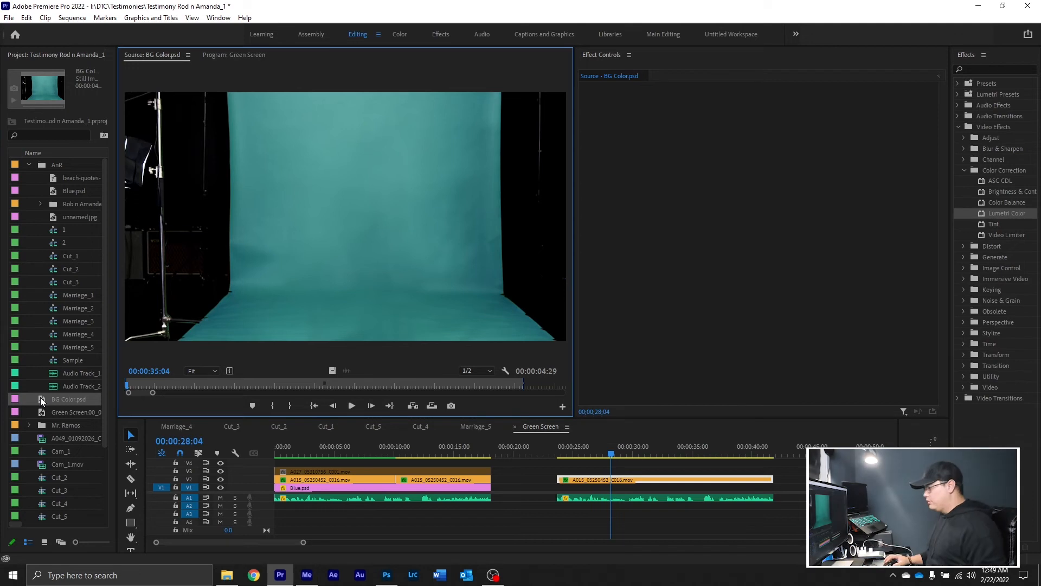
{"action": "left_click", "coordinate": [40, 396]}
{"action": "left_click_drag", "start_coordinate": [480, 444], "coordinate": [617, 487]}
{"action": "left_click", "coordinate": [617, 481]}
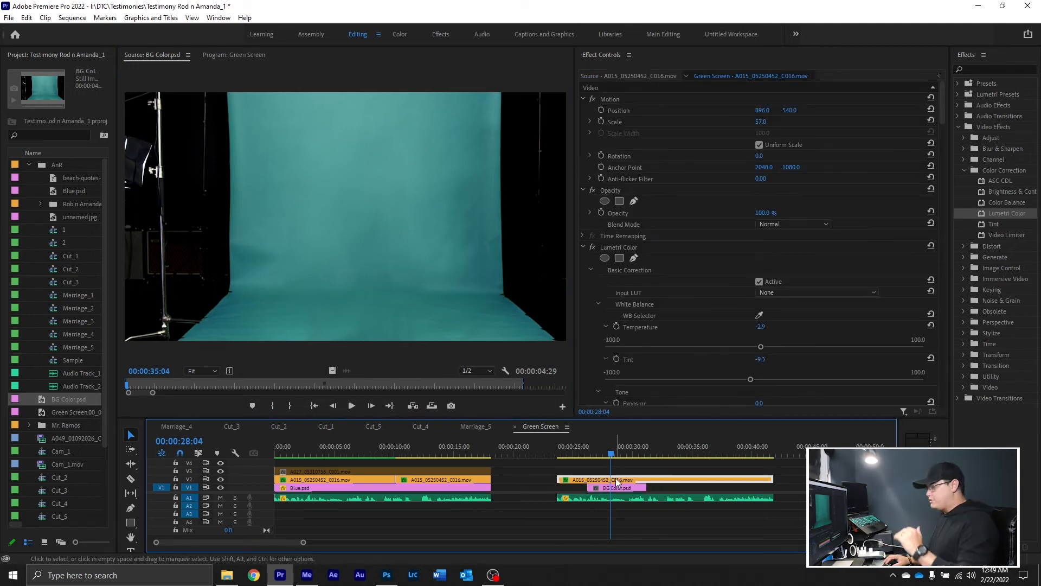
Disable the BG Color.psd clip on V1 and move the playhead to 00:00:28:07
{"action": "mouse_move", "coordinate": [610, 450]}
{"action": "left_mouse_down"}
{"action": "mouse_move", "coordinate": [623, 454]}
{"action": "mouse_move", "coordinate": [611, 461]}
{"action": "left_mouse_up"}
{"action": "left_click", "coordinate": [612, 489]}
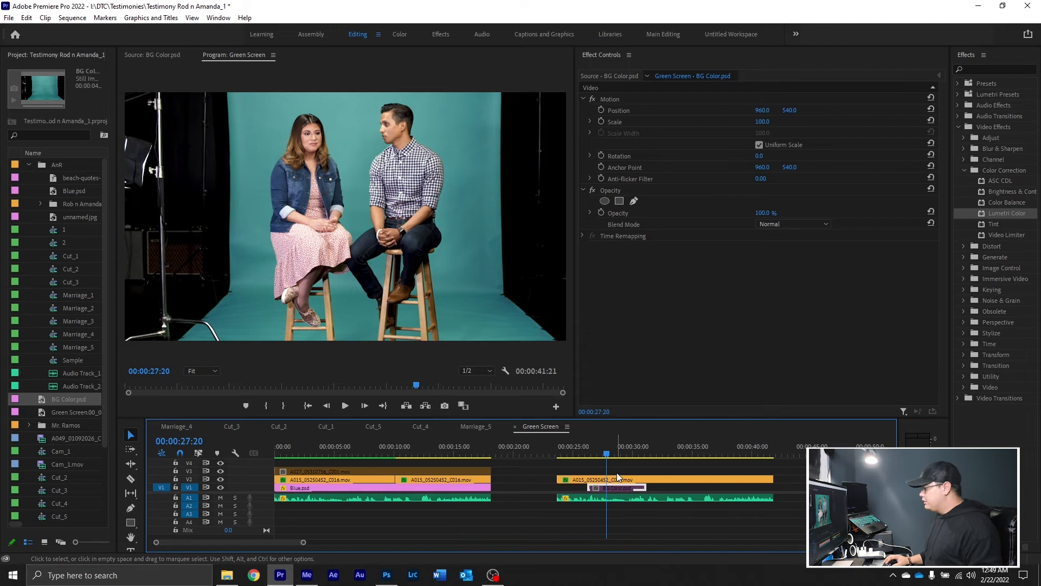
{"action": "left_click_drag", "start_coordinate": [607, 444], "coordinate": [614, 445]}
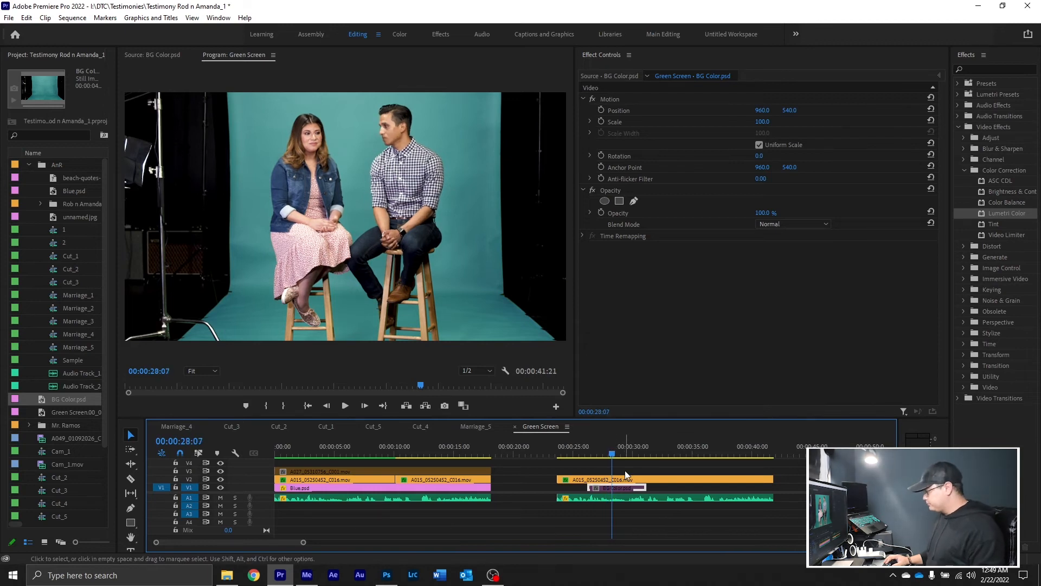
Reset the interview clip's HSL Secondary correction wheels and push the backdrop to a stronger green with the single color wheel
{"action": "left_click", "coordinate": [637, 478]}
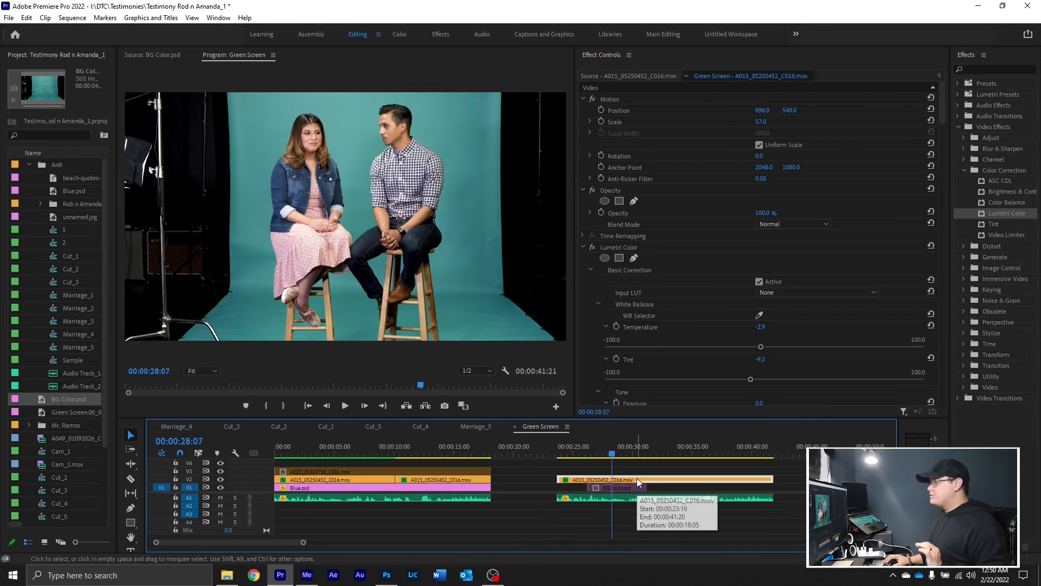
{"action": "left_click_drag", "start_coordinate": [943, 113], "coordinate": [971, 395]}
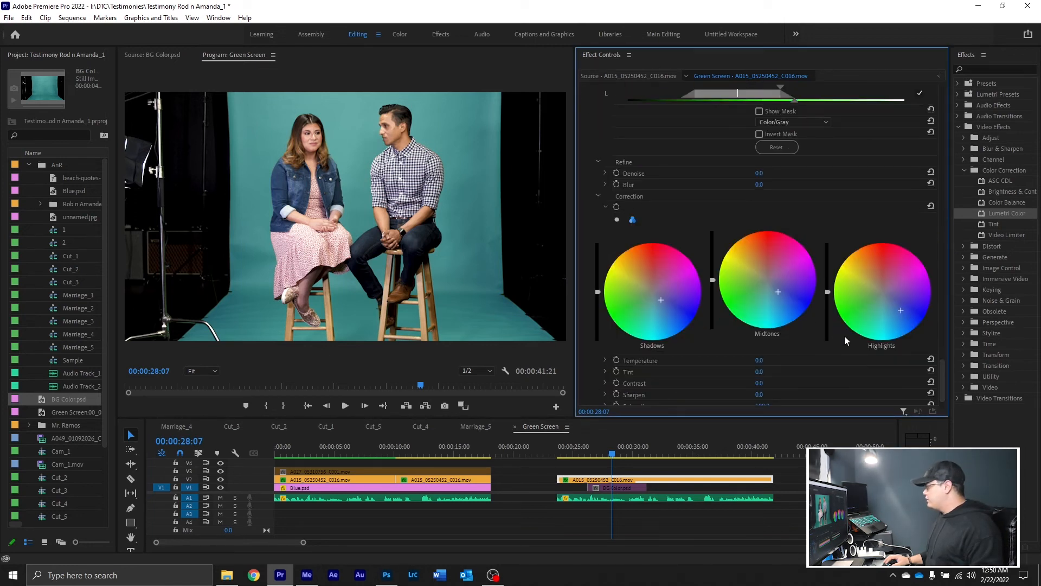
{"action": "left_click", "coordinate": [931, 207]}
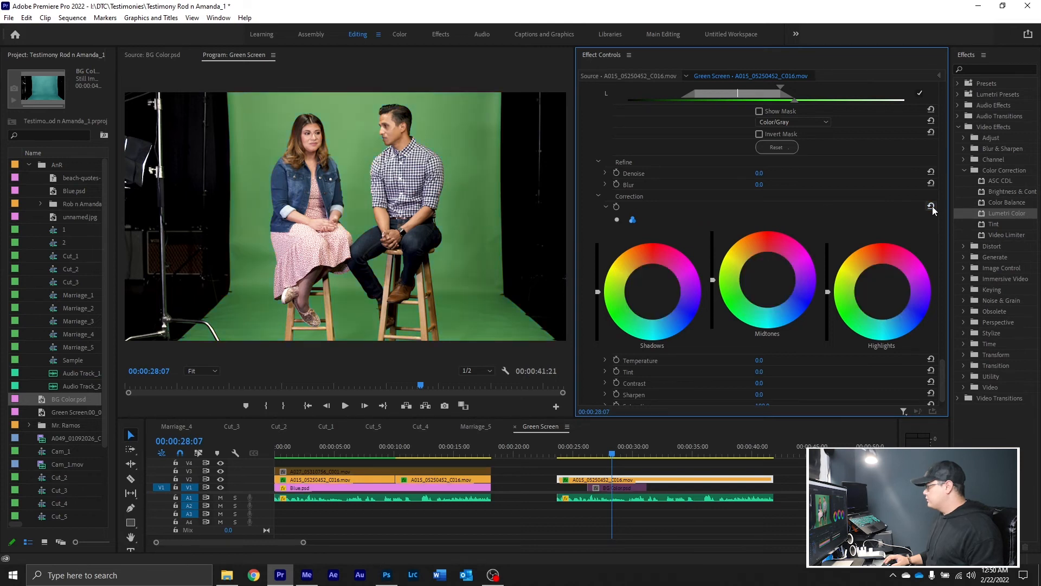
{"action": "left_click", "coordinate": [617, 219]}
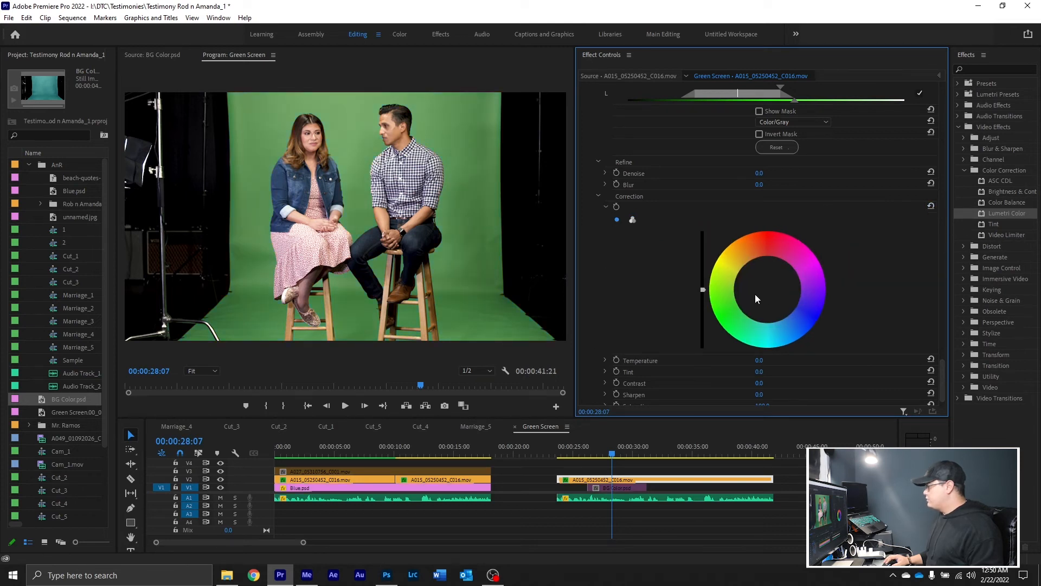
{"action": "left_click_drag", "start_coordinate": [755, 294], "coordinate": [734, 297]}
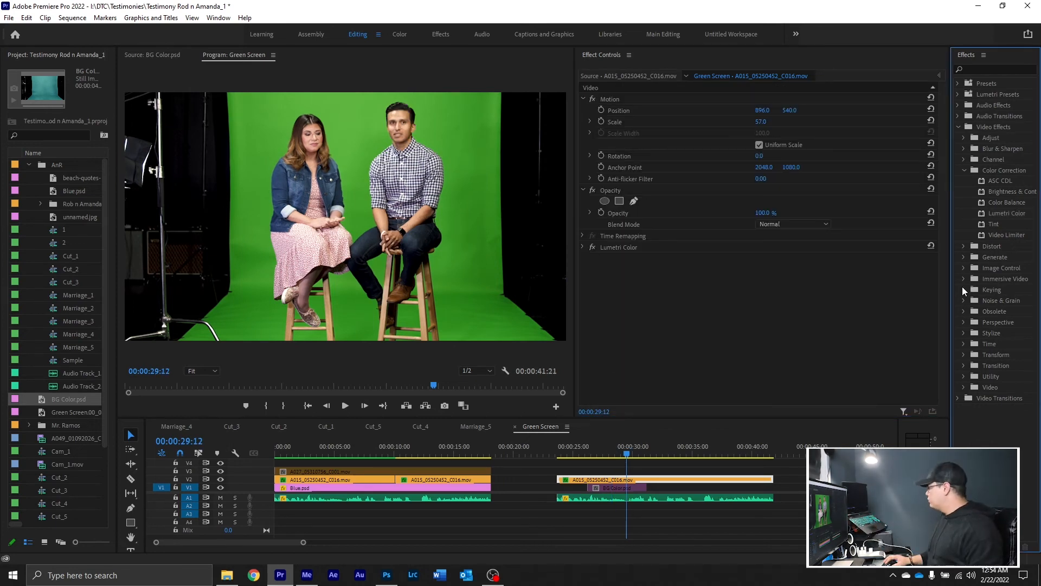
Apply the Ultra Key effect to the interview clip and sample the green backdrop as its key color
{"action": "left_click", "coordinate": [964, 290]}
{"action": "left_click_drag", "start_coordinate": [1000, 343], "coordinate": [799, 336]}
{"action": "left_click_drag", "start_coordinate": [721, 308], "coordinate": [677, 300]}
{"action": "left_click", "coordinate": [774, 304]}
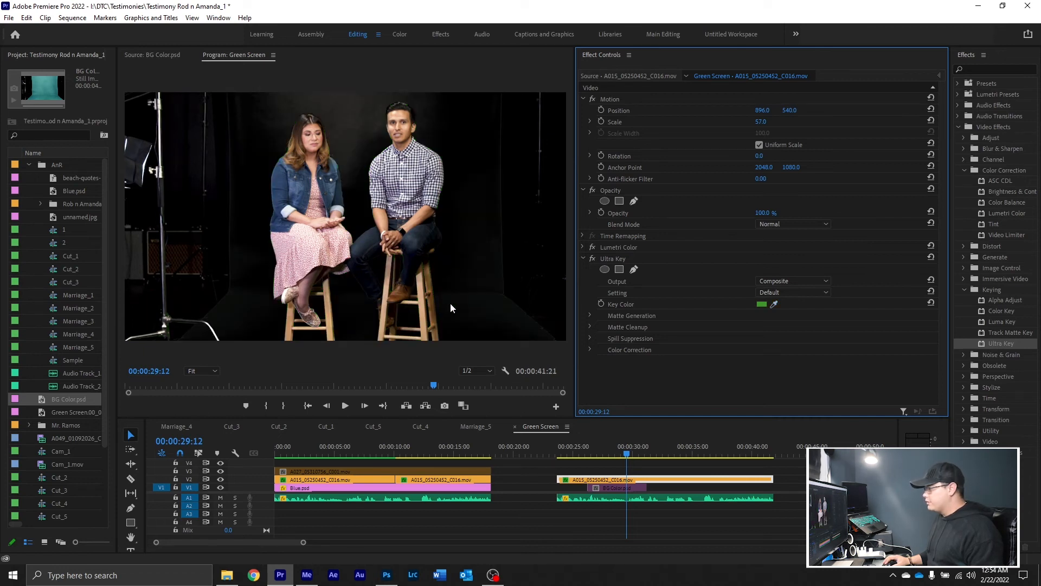
Set the Ultra Key output to Alpha Channel and expand the sliders of all Matte Generation settings
{"action": "left_click", "coordinate": [785, 282]}
{"action": "left_click", "coordinate": [792, 299]}
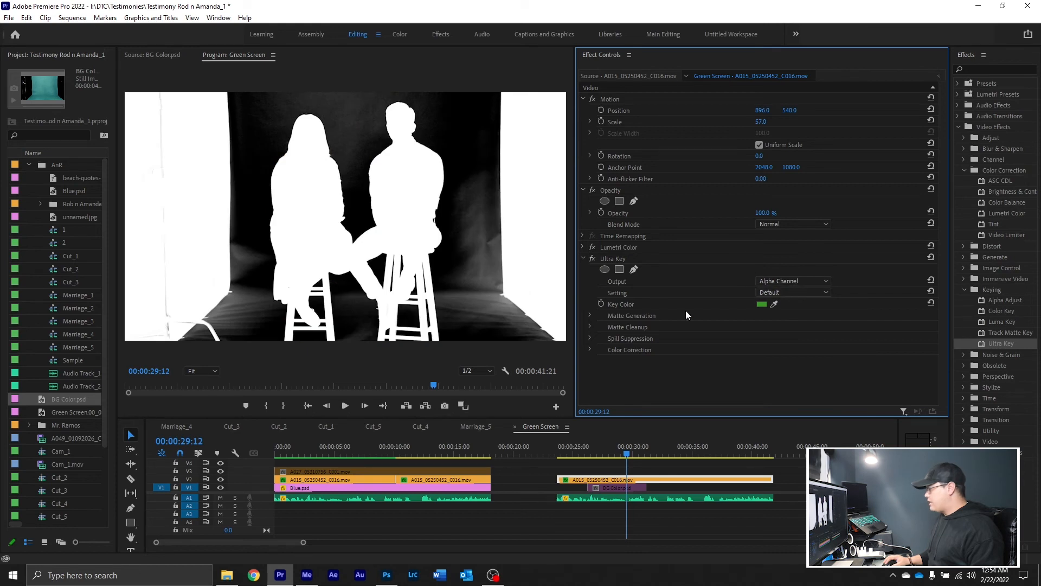
{"action": "left_click", "coordinate": [591, 316]}
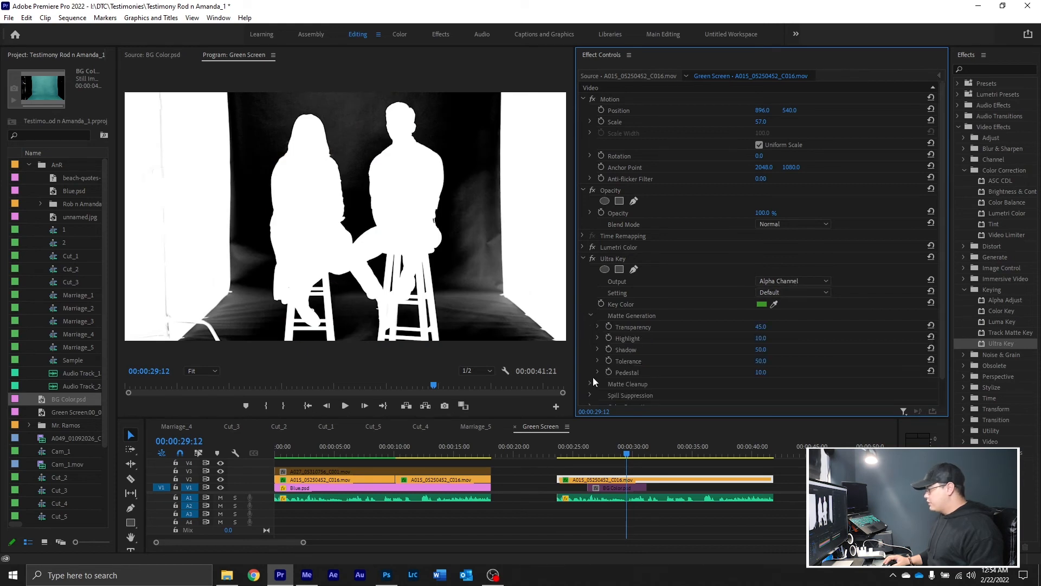
{"action": "left_click", "coordinate": [597, 371]}
{"action": "left_click", "coordinate": [597, 360]}
{"action": "left_click", "coordinate": [598, 349]}
{"action": "left_click", "coordinate": [598, 338]}
{"action": "left_click", "coordinate": [598, 327]}
{"action": "scroll", "coordinate": [600, 330], "scroll_direction": "down", "scroll_amount": 4}
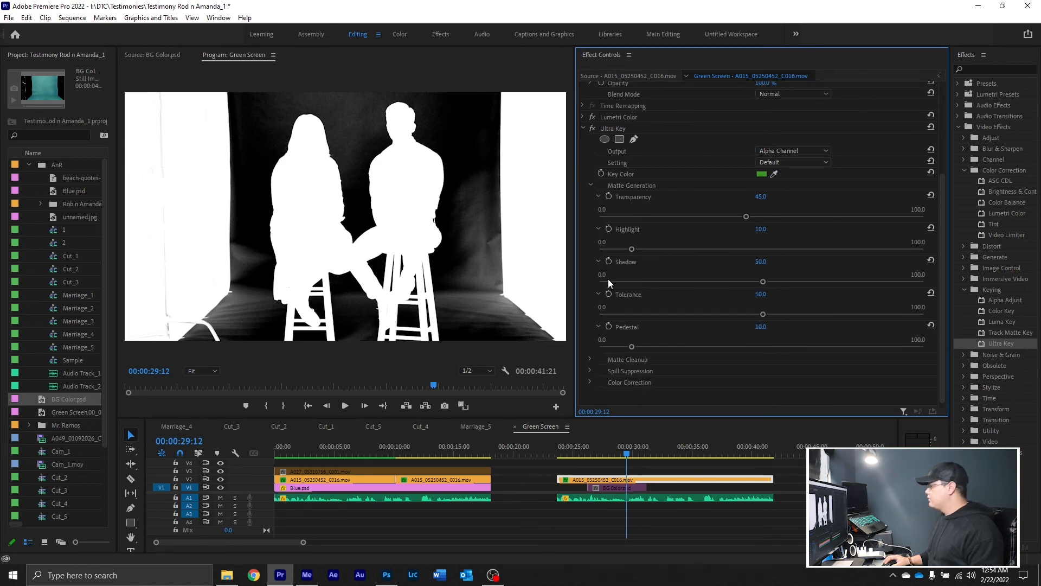
Clean the matte by setting Highlight to 3.7, Shadow to 12.9, Tolerance to 24.2 and Pedestal to 37.7
{"action": "left_click_drag", "start_coordinate": [631, 249], "coordinate": [602, 251]}
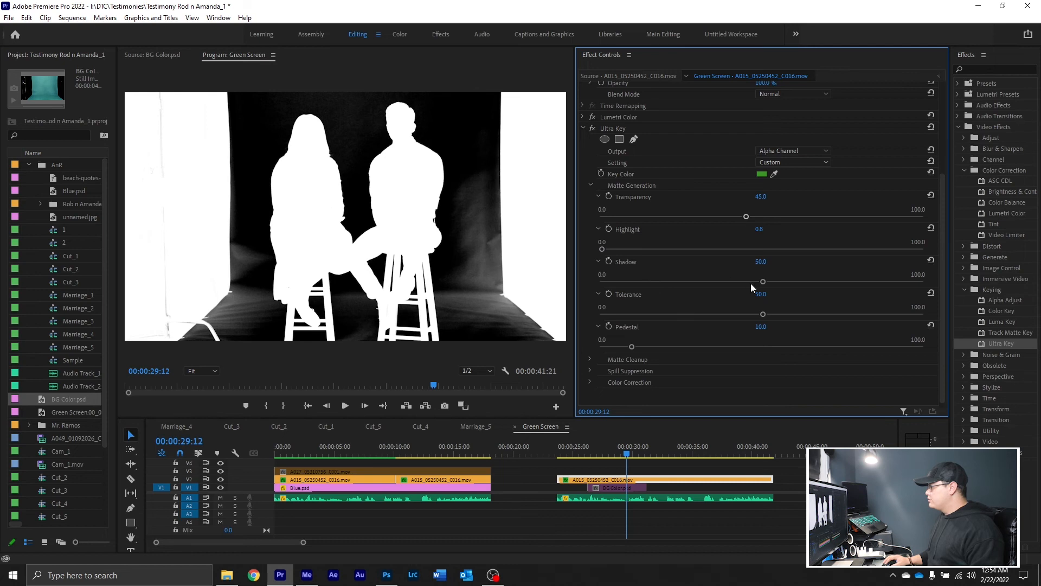
{"action": "left_click", "coordinate": [680, 283]}
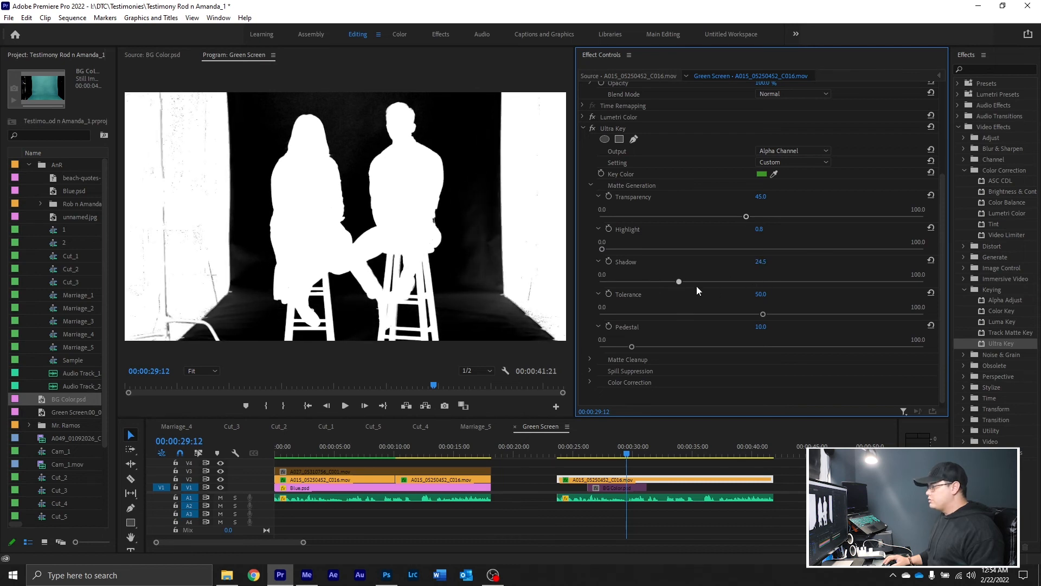
{"action": "left_click_drag", "start_coordinate": [673, 285], "coordinate": [750, 317]}
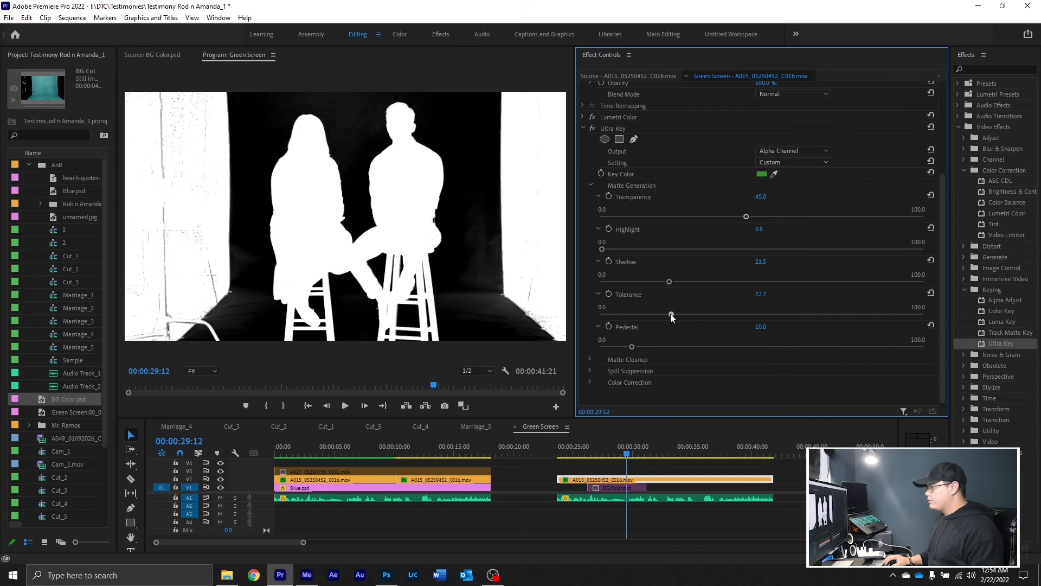
{"action": "left_click_drag", "start_coordinate": [629, 346], "coordinate": [643, 347]}
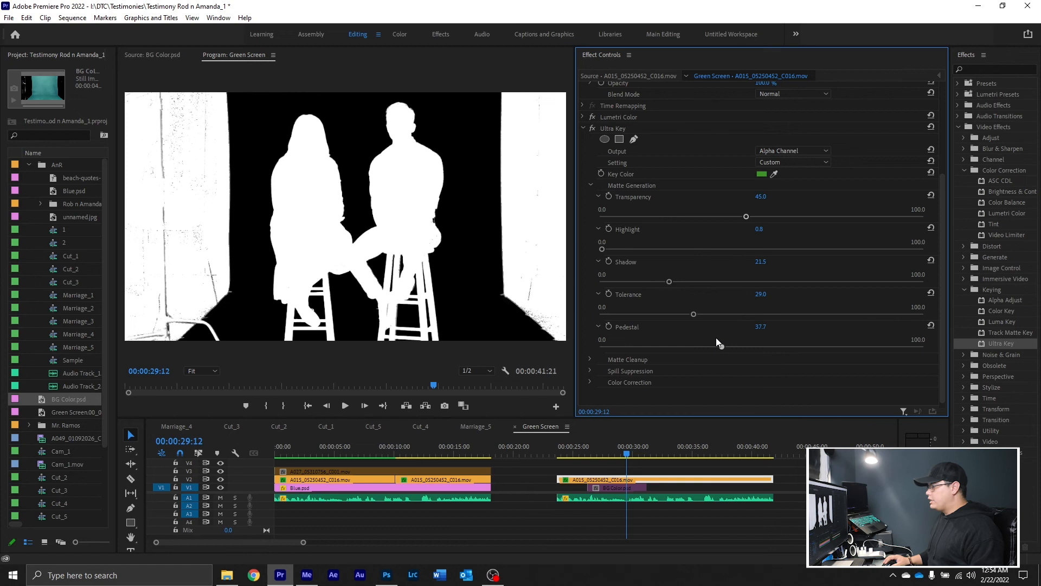
{"action": "left_click_drag", "start_coordinate": [665, 313], "coordinate": [669, 314]}
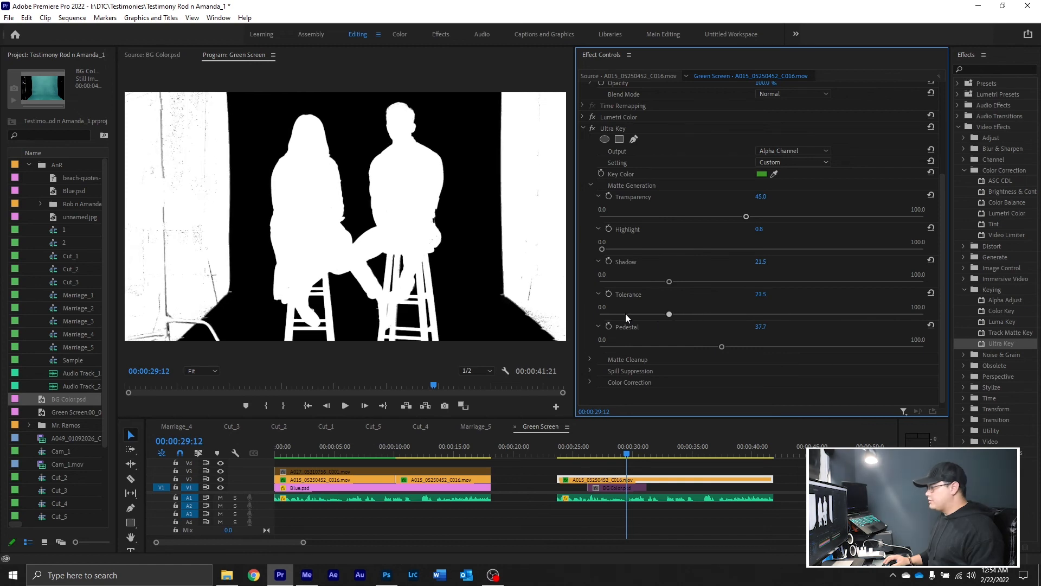
{"action": "left_click_drag", "start_coordinate": [679, 314], "coordinate": [641, 281]}
{"action": "mouse_move", "coordinate": [602, 249]}
{"action": "left_mouse_down"}
{"action": "mouse_move", "coordinate": [662, 249]}
{"action": "mouse_move", "coordinate": [602, 255]}
{"action": "mouse_move", "coordinate": [611, 251]}
{"action": "left_mouse_up"}
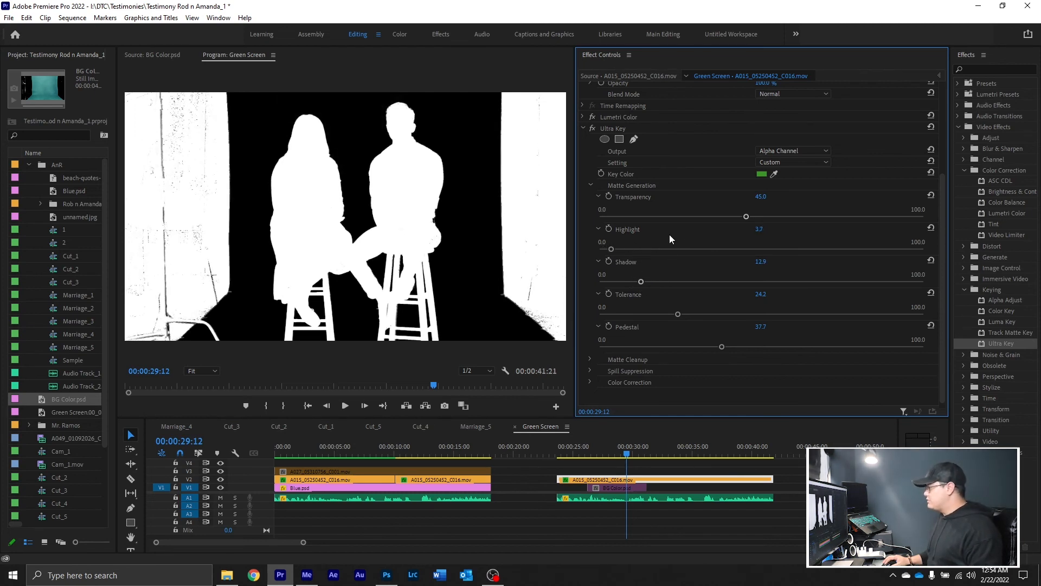
Expand the Matte Cleanup settings and set the Ultra Key output back to Composite
{"action": "left_click", "coordinate": [591, 359]}
{"action": "left_click", "coordinate": [783, 164]}
{"action": "left_click", "coordinate": [788, 174]}
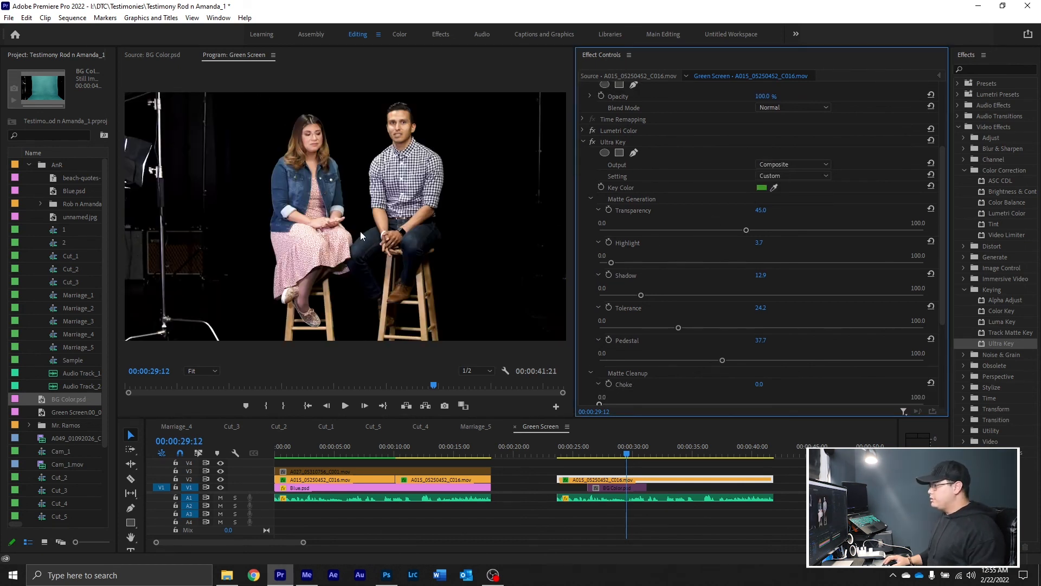
Apply the Crop effect to the interview clip, trimming 35.8% from the left and the studio surroundings from the right
{"action": "left_click", "coordinate": [963, 409]}
{"action": "left_click_drag", "start_coordinate": [995, 430], "coordinate": [584, 145]}
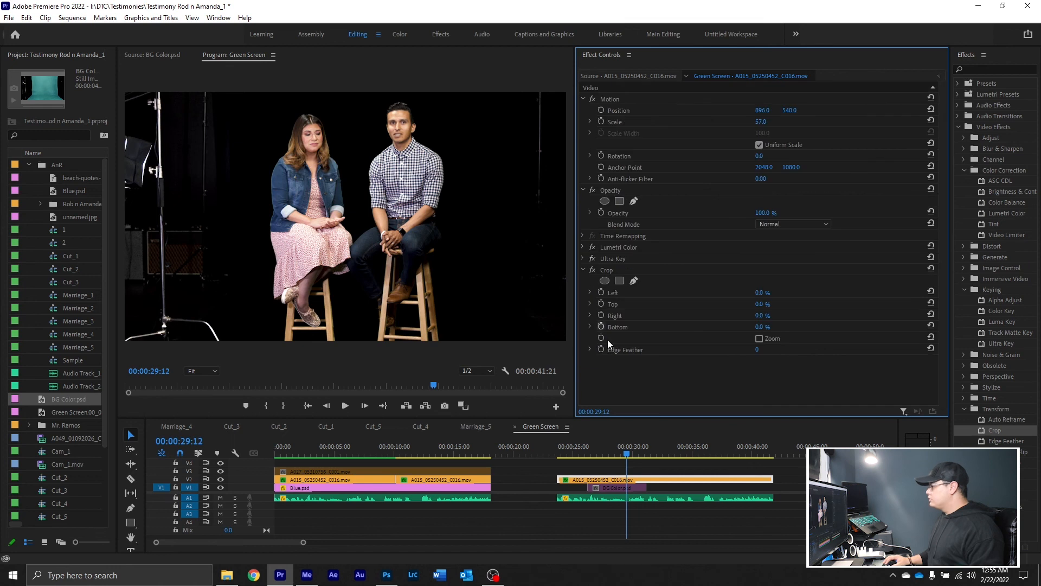
{"action": "left_click", "coordinate": [591, 316]}
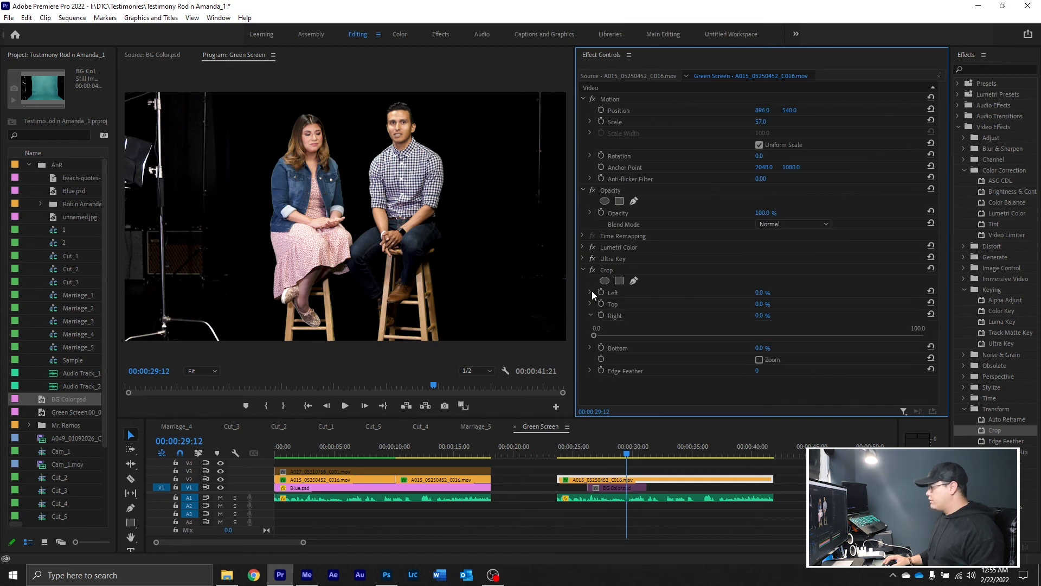
{"action": "left_click", "coordinate": [590, 291]}
{"action": "left_click", "coordinate": [594, 314]}
{"action": "left_click_drag", "start_coordinate": [595, 313], "coordinate": [712, 313]}
{"action": "left_click_drag", "start_coordinate": [594, 357], "coordinate": [625, 359]}
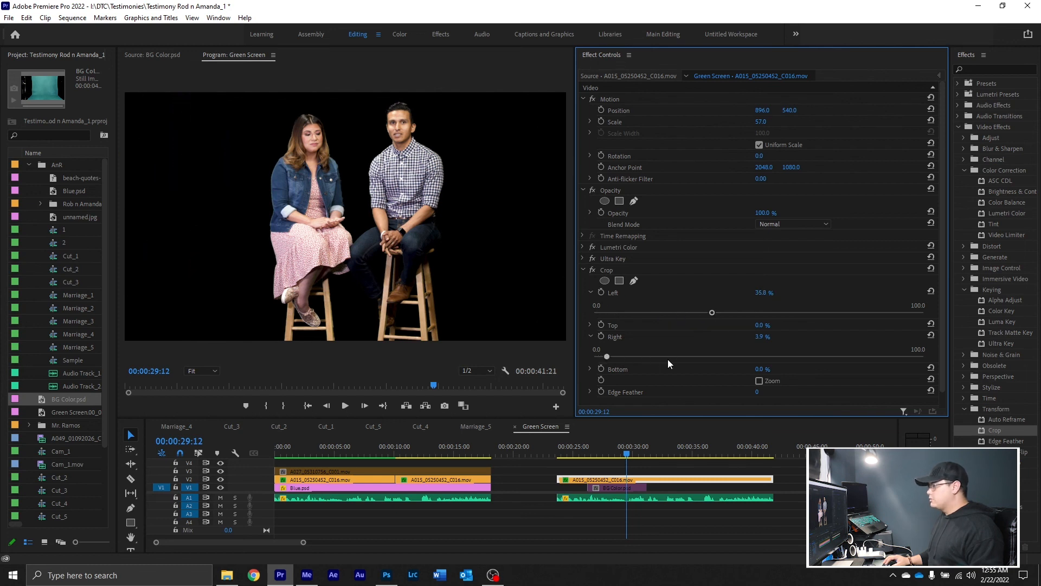
Enable the BG Color.psd clip, turn off Uniform Scale and stretch its Scale Width to 223 so the backdrop fills the frame
{"action": "left_click", "coordinate": [613, 487]}
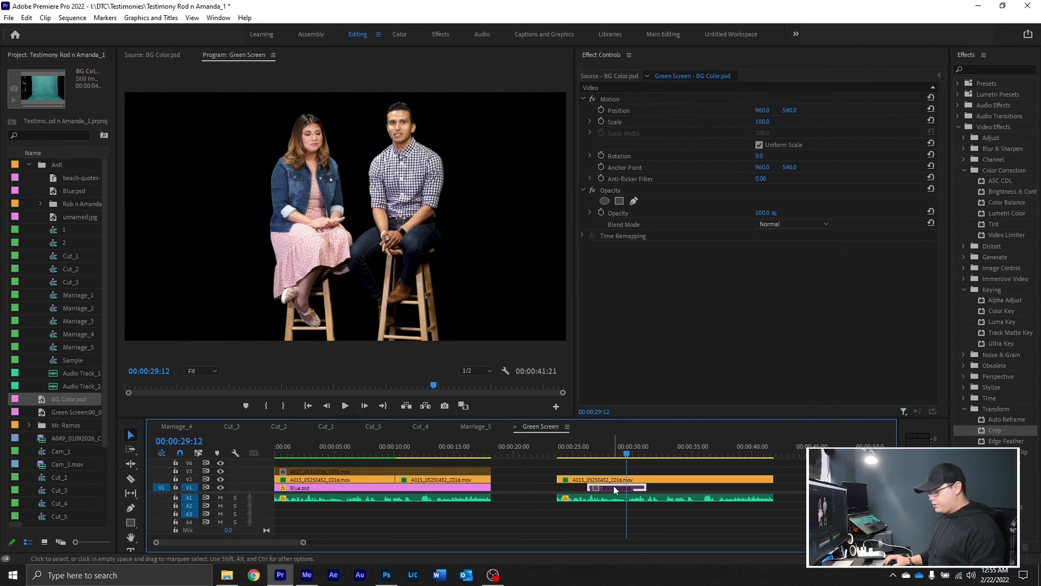
{"action": "key", "text": "shift+e"}
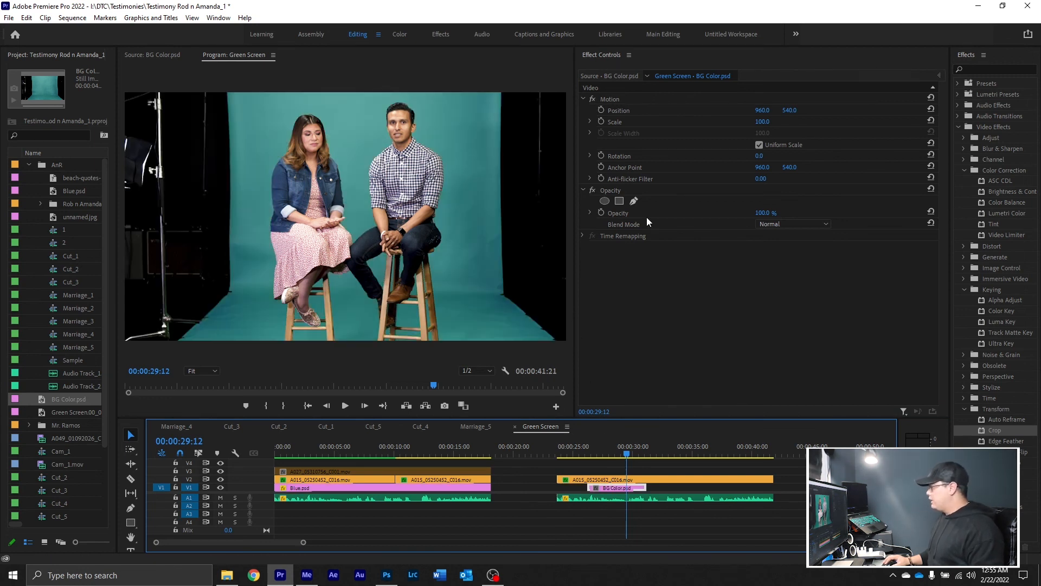
{"action": "left_click", "coordinate": [759, 145]}
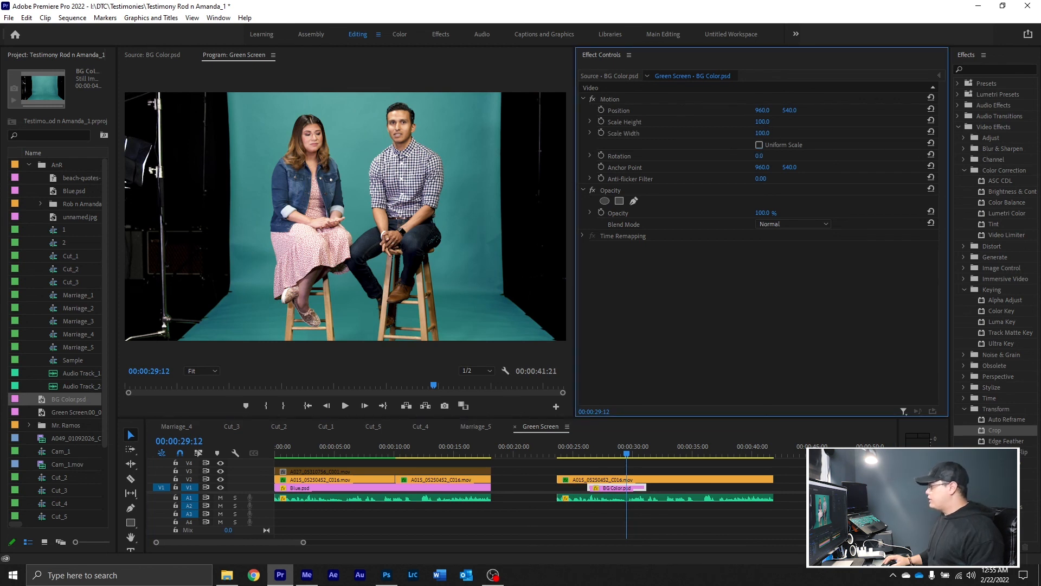
{"action": "left_click_drag", "start_coordinate": [763, 133], "coordinate": [791, 133]}
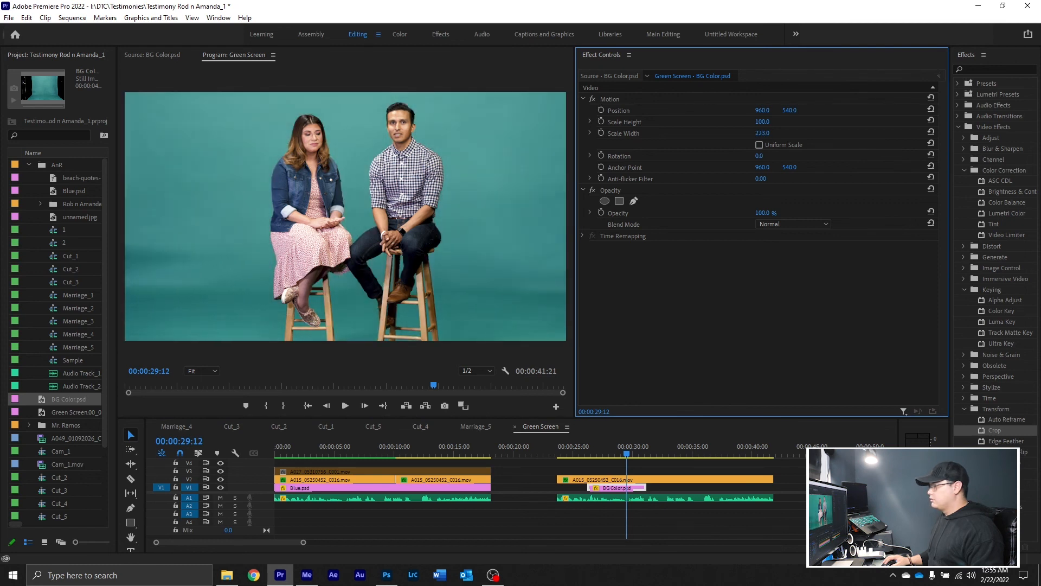